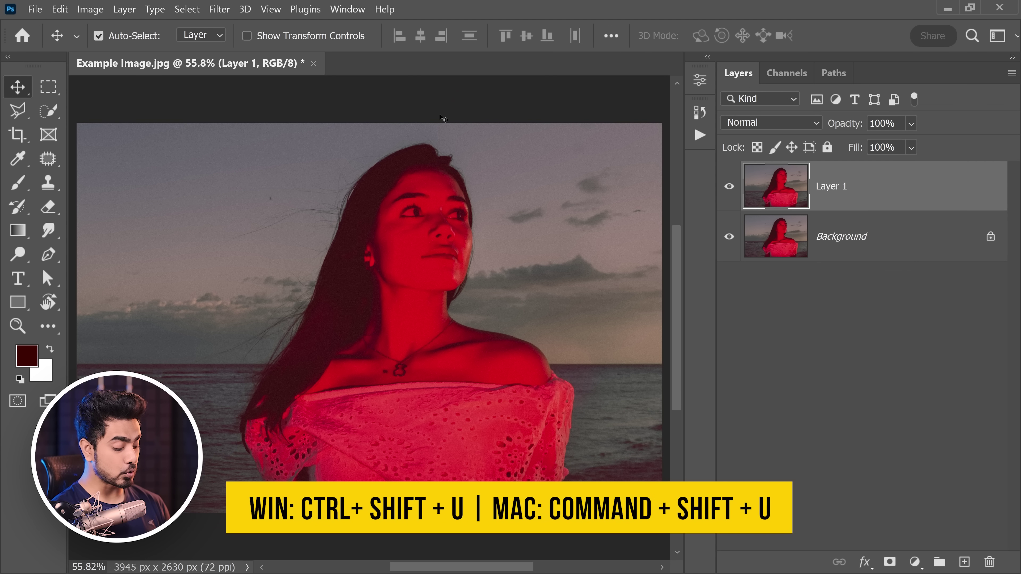
- Desaturate the duplicated Layer 1 to black and white with Ctrl+Shift+U
key("ctrl+shift+u")
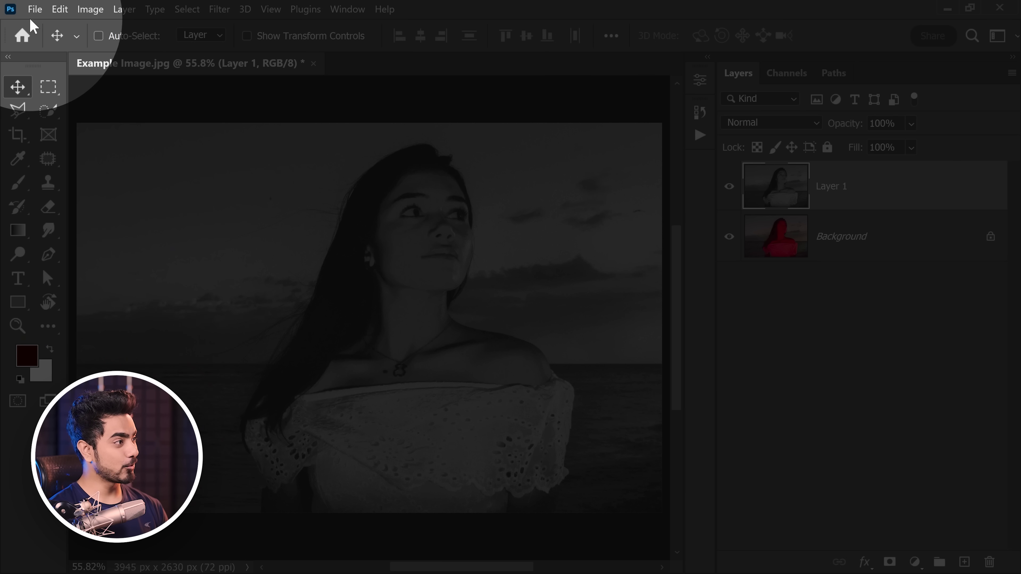
- Export the black-and-white image via Export As as a JPG named 'For Coloring'
left_click(35, 9)
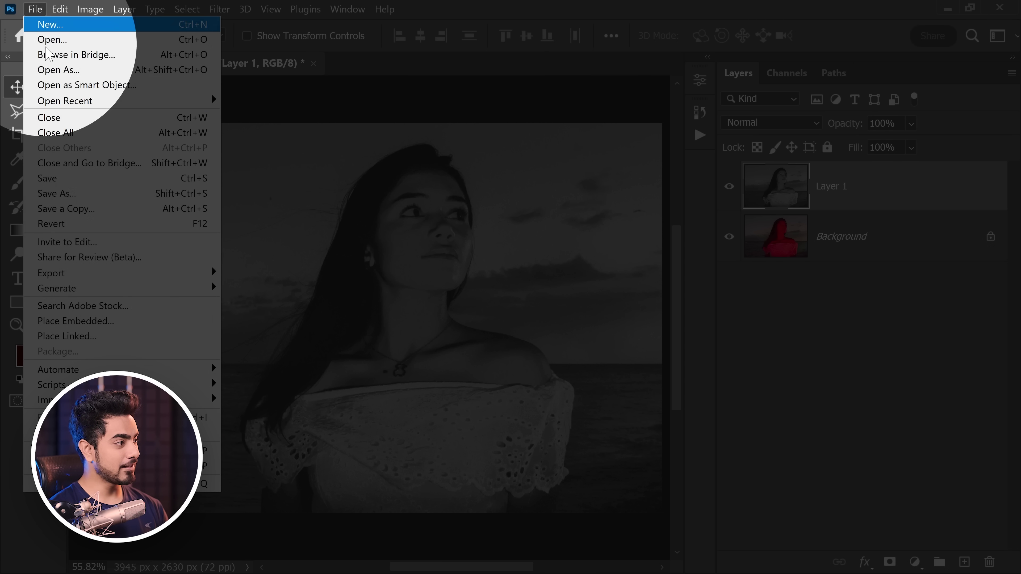
mouse_move(146, 278)
left_click(274, 288)
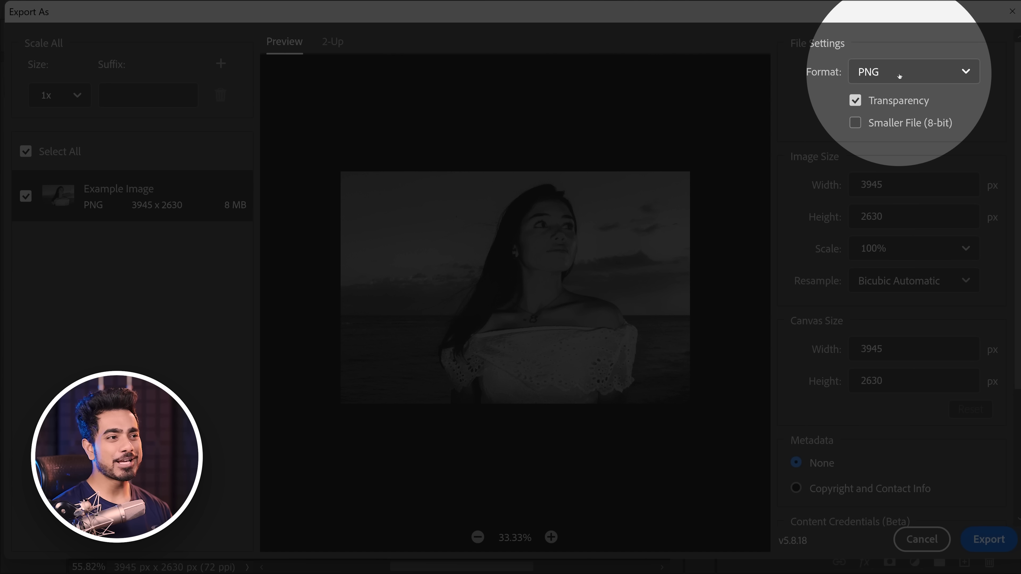
left_click(881, 72)
left_click(872, 125)
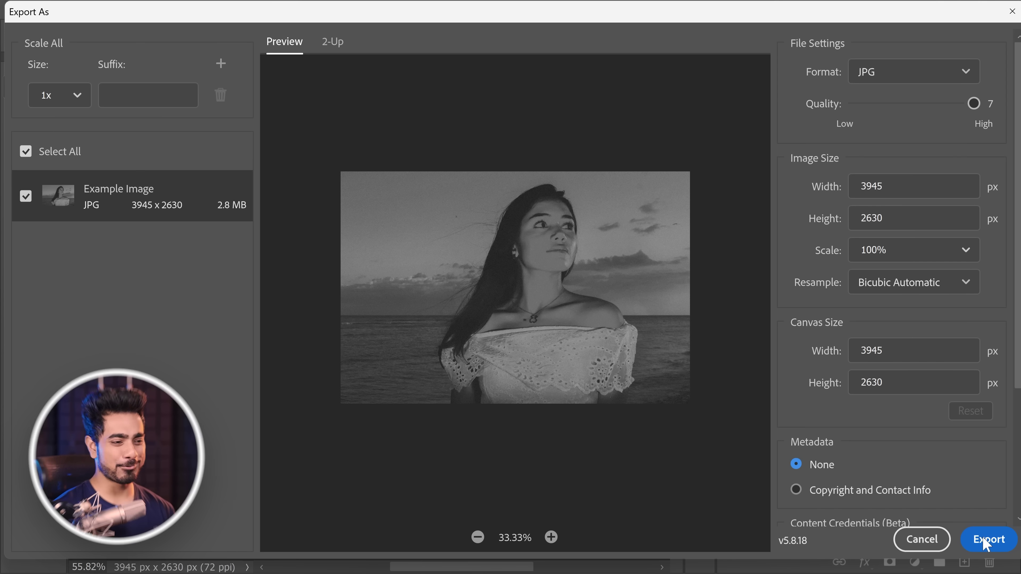
left_click(986, 541)
type("F")
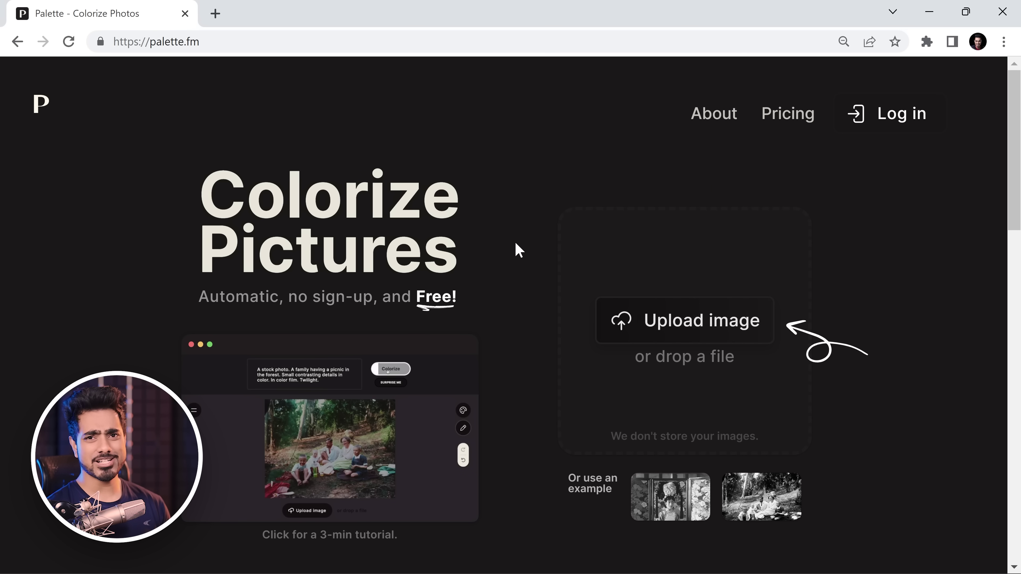
- Upload For Coloring.jpg from the Sample folder to Palette.fm
scroll(516, 258, "down", 1)
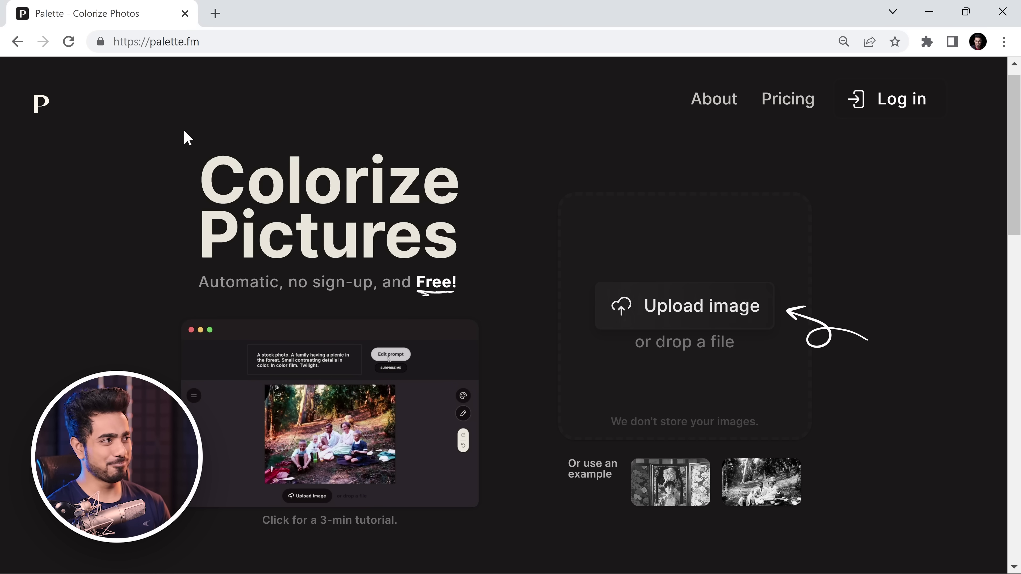
scroll(541, 301, "down", 2)
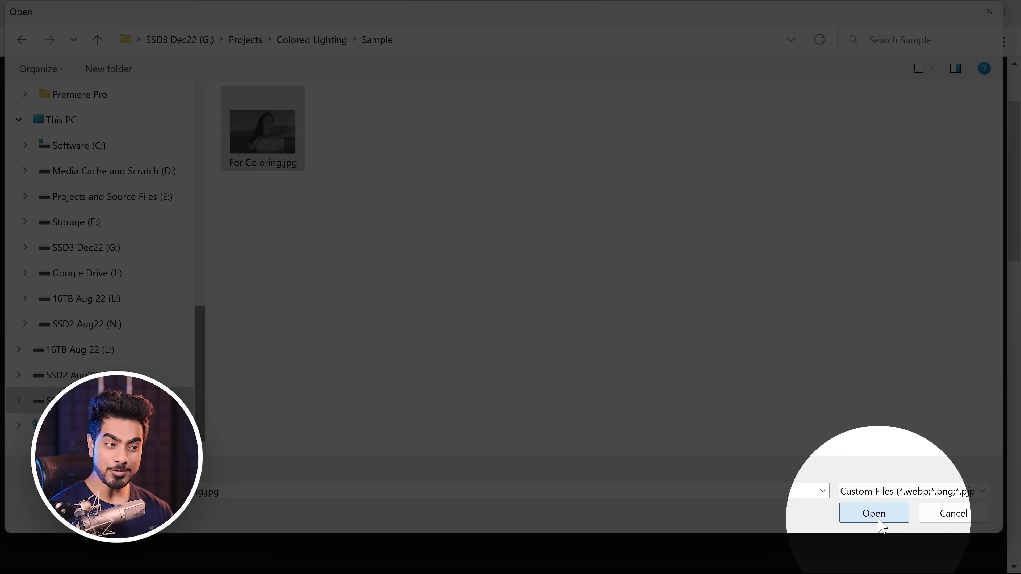
left_click(886, 520)
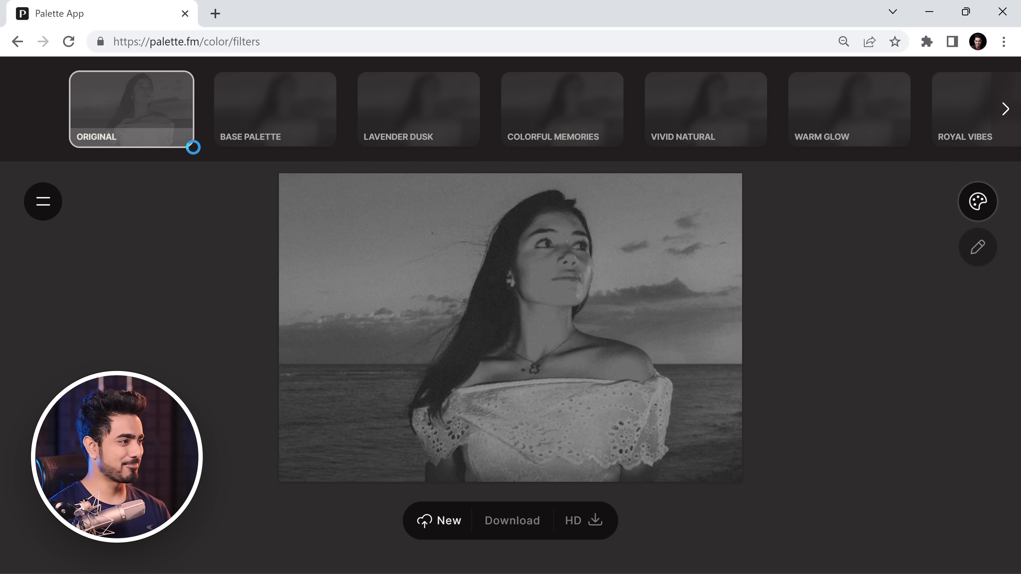
- Preview Base Palette, apply the Lavender Dusk filter, and open its prompt editor
left_click(278, 123)
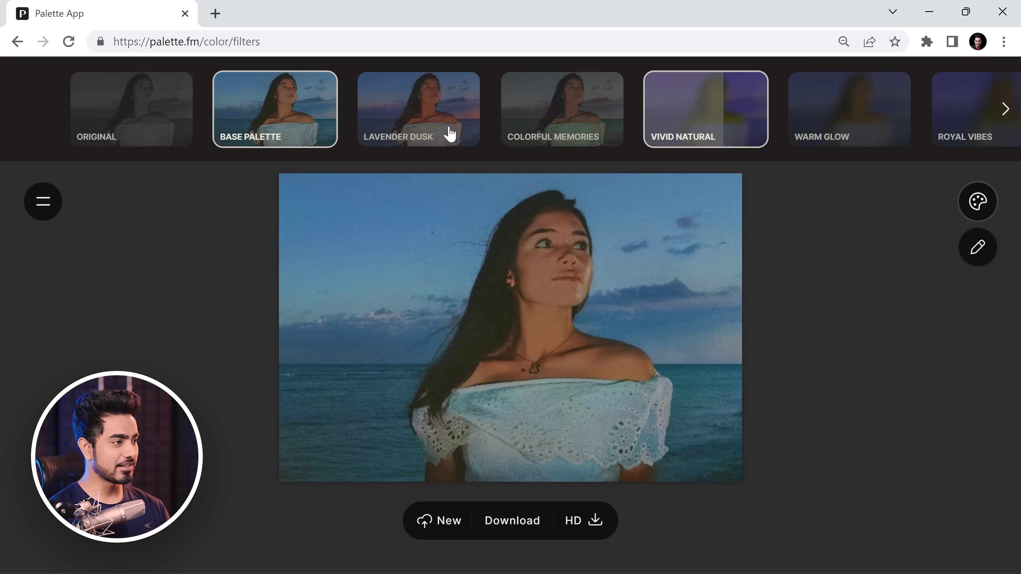
left_click(422, 117)
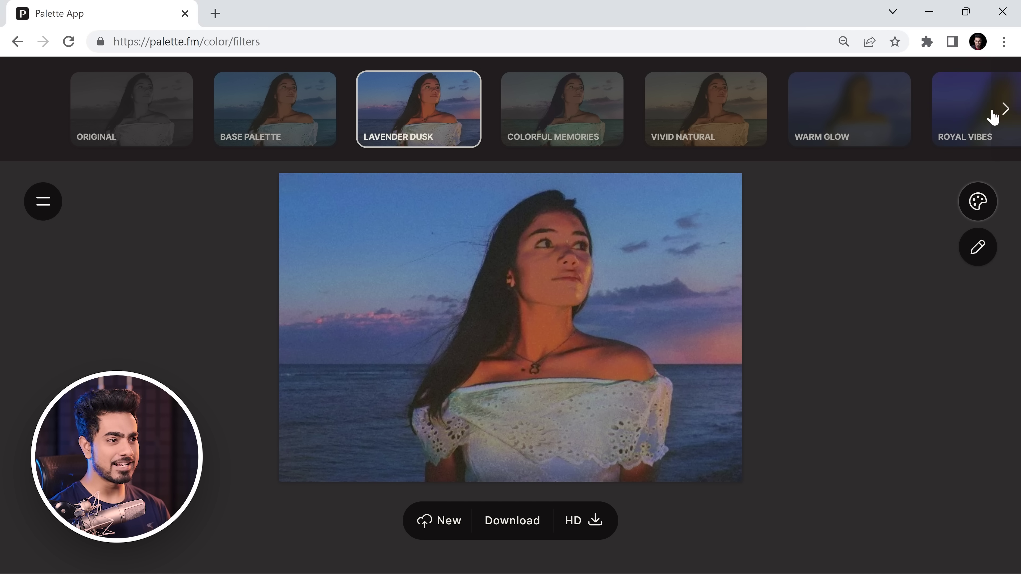
left_click(1005, 110)
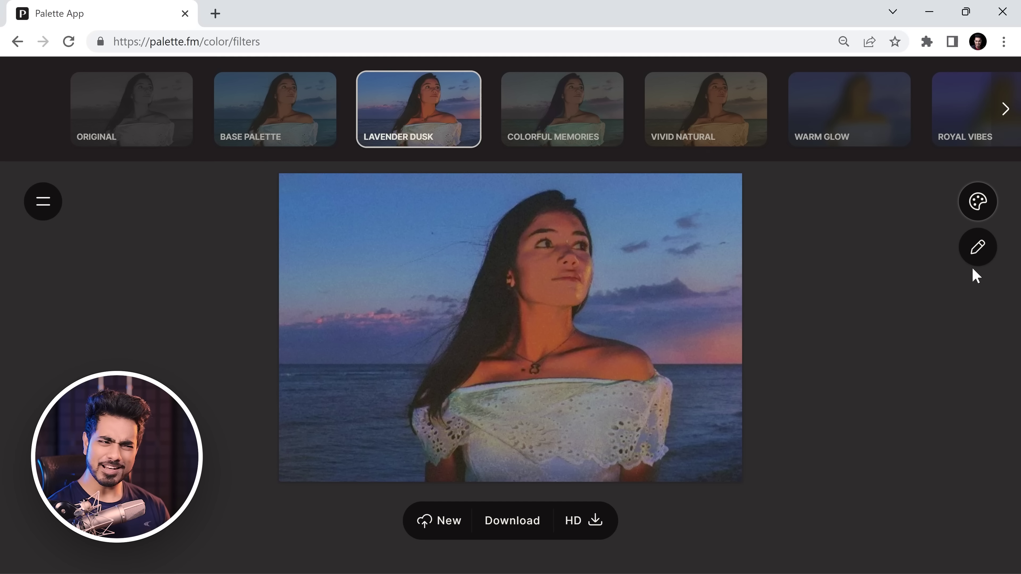
left_click(978, 250)
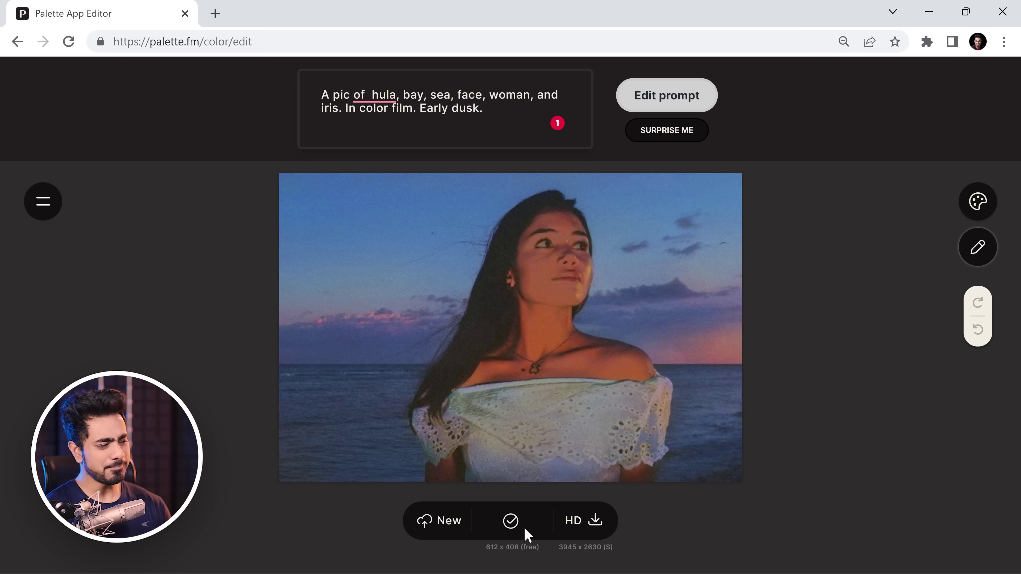
- Download the free-size Lavender Dusk image as a JPG into the Sample folder
left_click(523, 531)
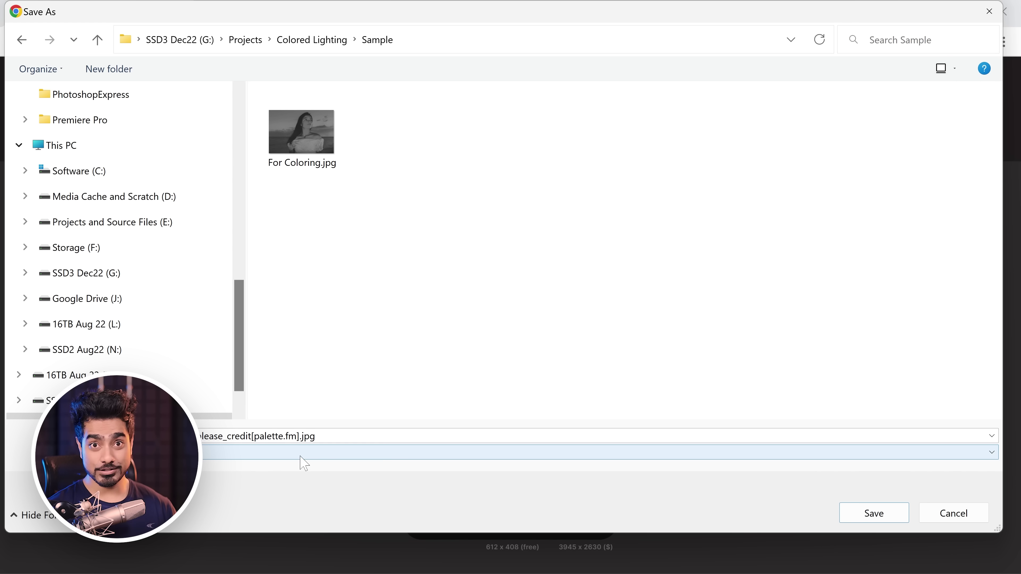
left_click(874, 514)
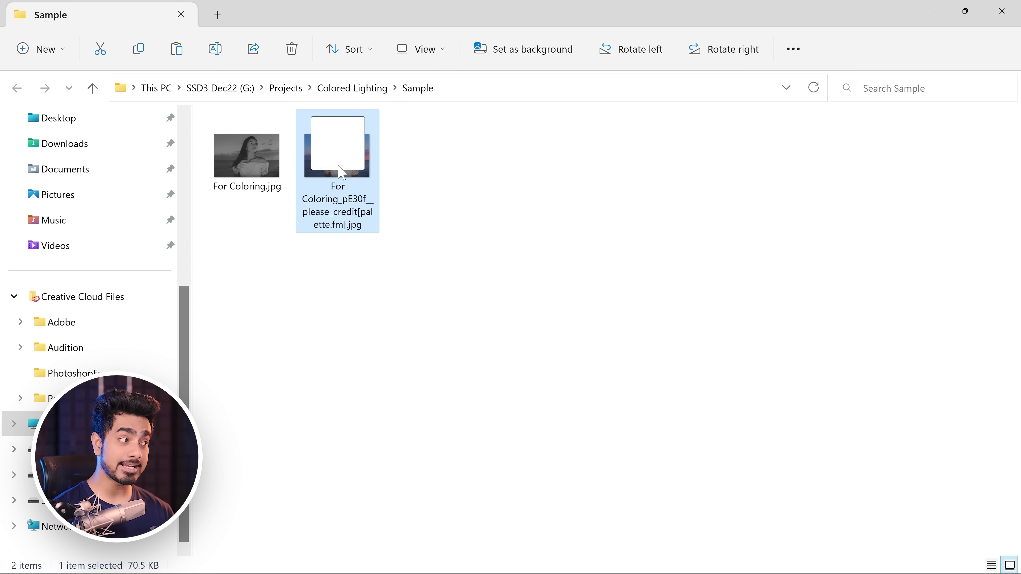
- Place the downloaded colorized JPG on the canvas, align it top-left, and confirm
left_click_drag(421, 571, 368, 280)
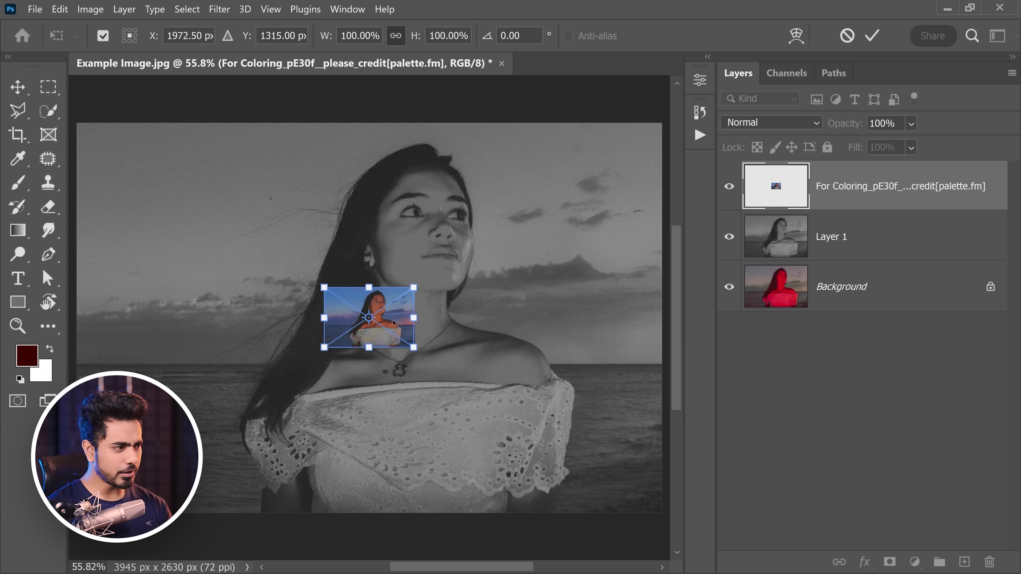
left_click_drag(394, 322, 518, 374)
scroll(658, 530, "up", 8)
key("Return")
key("ctrl+0")
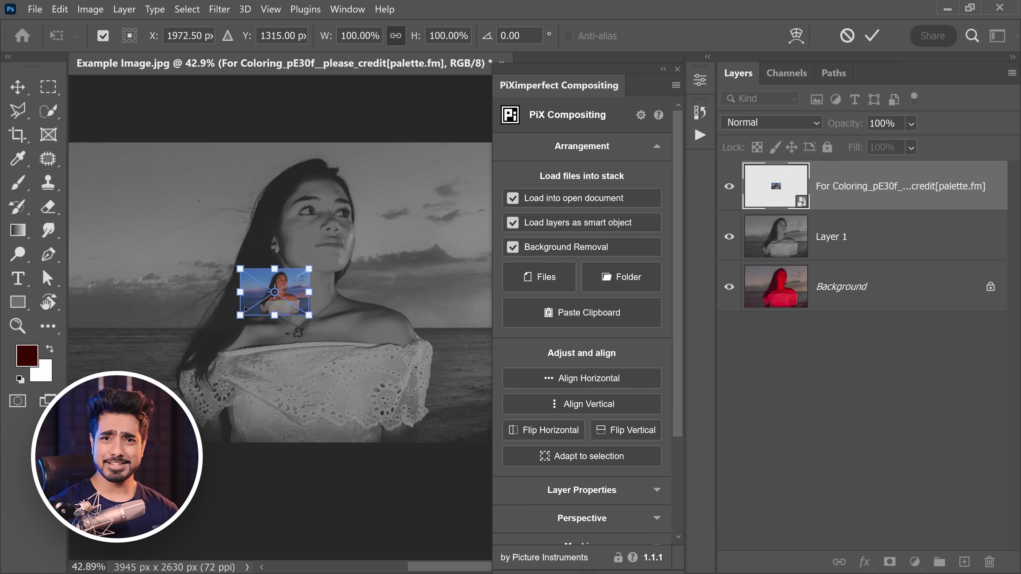
- Stretch the colorized layer to the full canvas with the Compositing panel's Adapt to selection
key("Return")
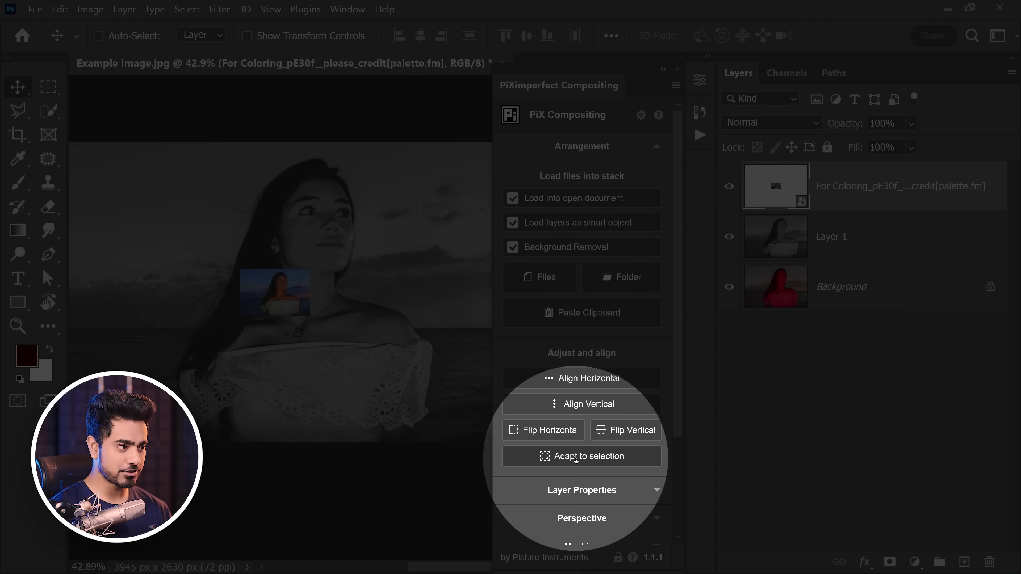
left_click(576, 458)
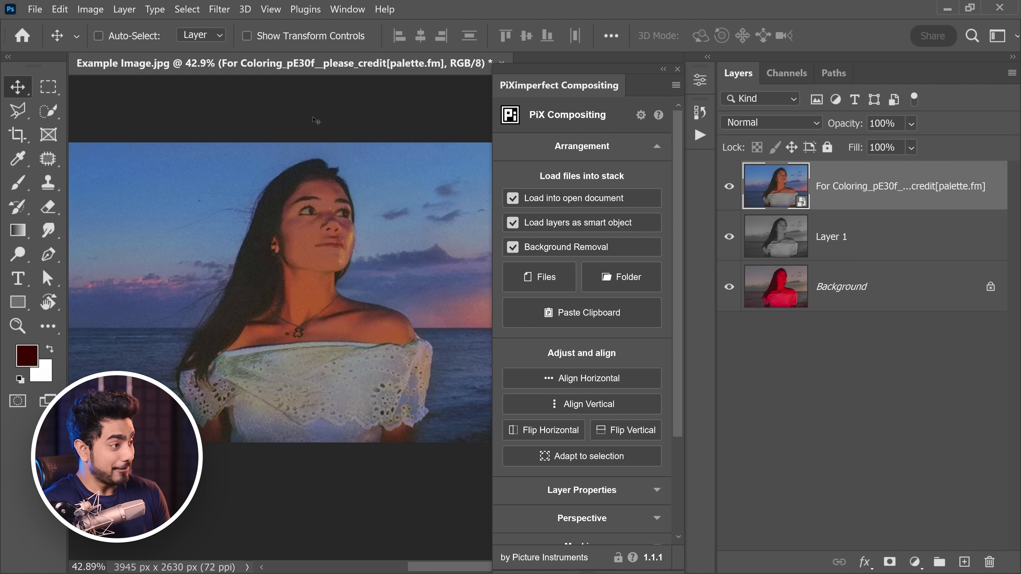
key("ctrl+z")
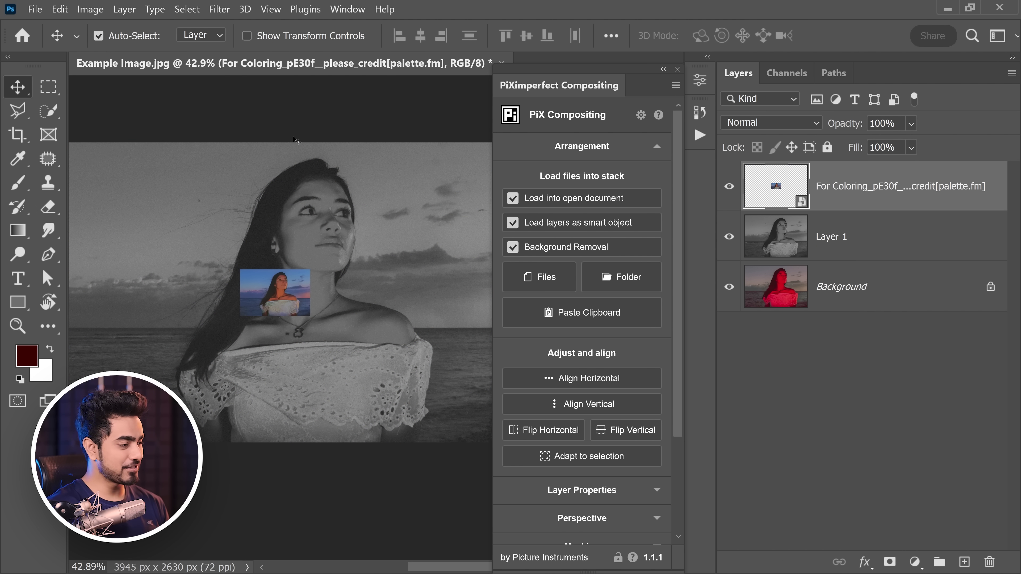
left_click(588, 459)
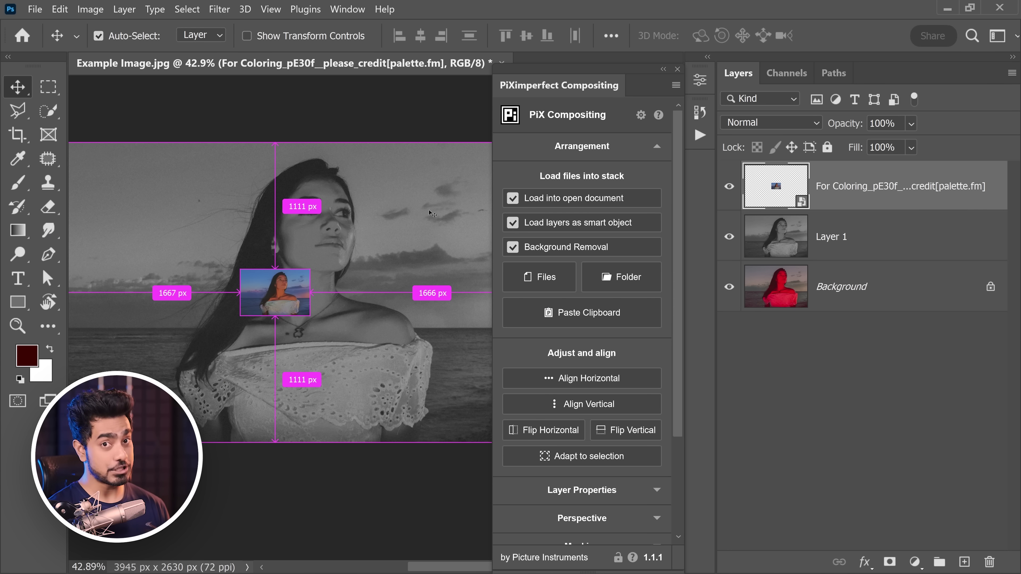
left_click(58, 90)
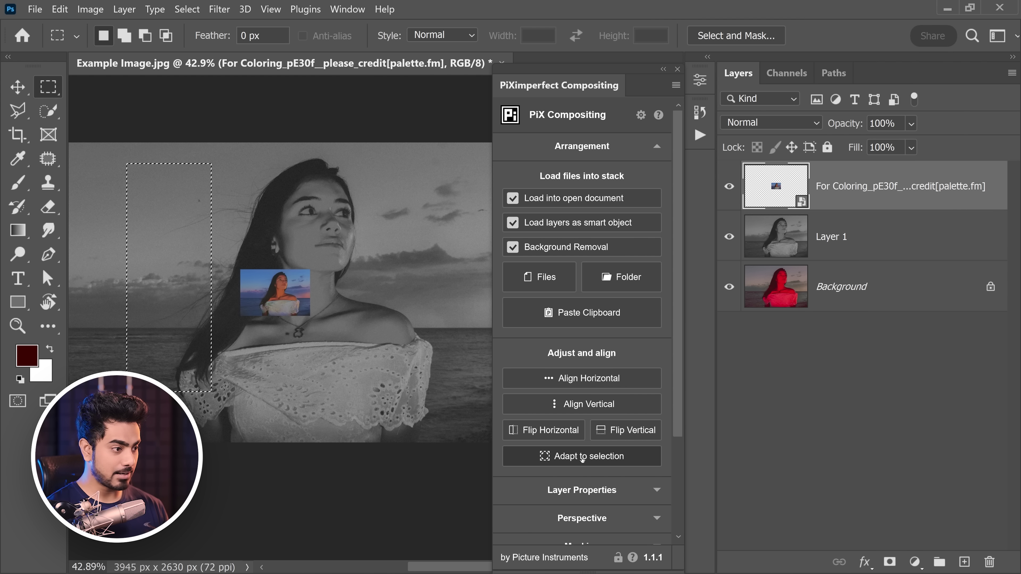
left_click(573, 462)
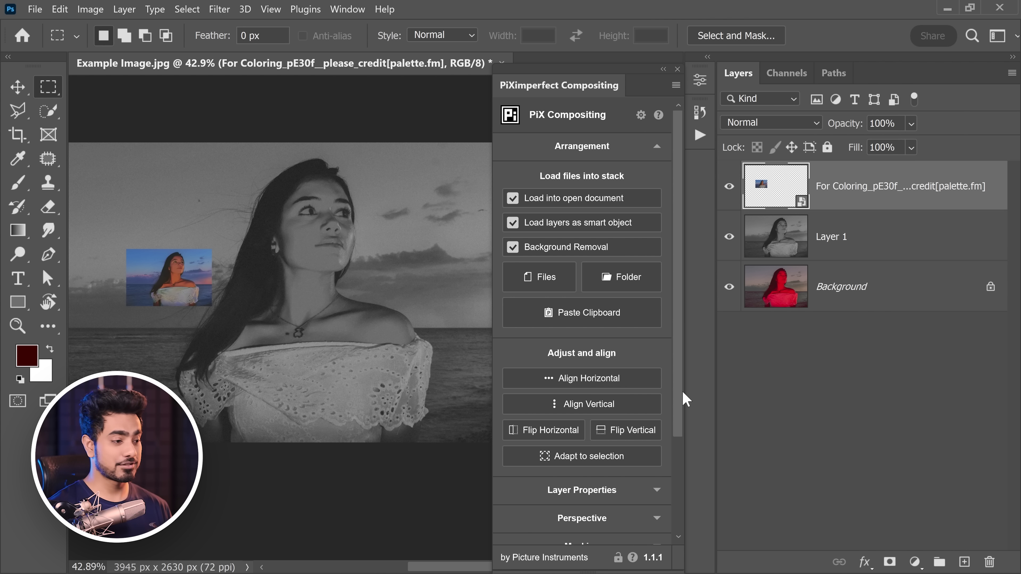
left_click(583, 458)
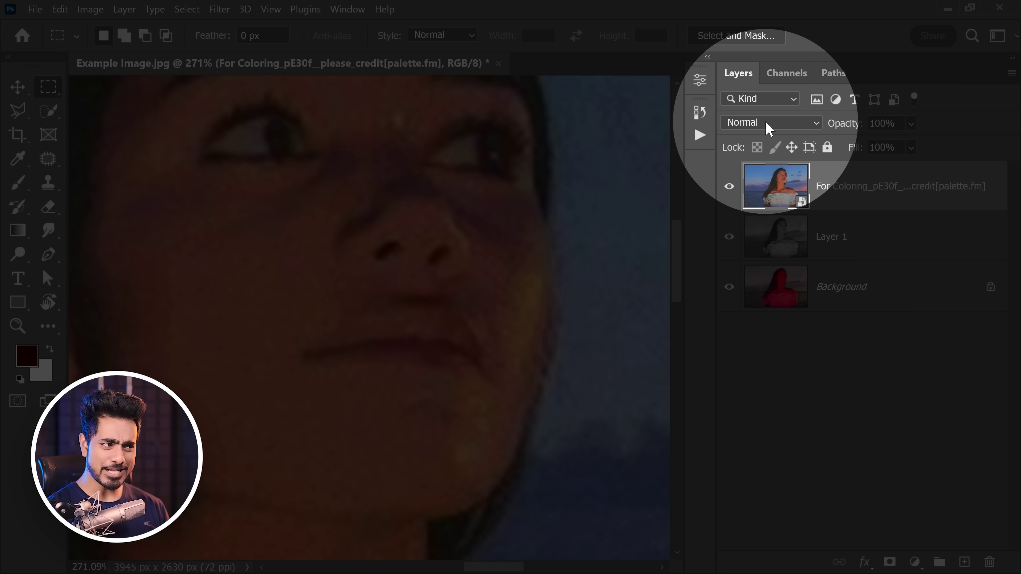
- Set the colorized layer to Color blend mode, comparing against Normal and the red-lit original
left_click(765, 122)
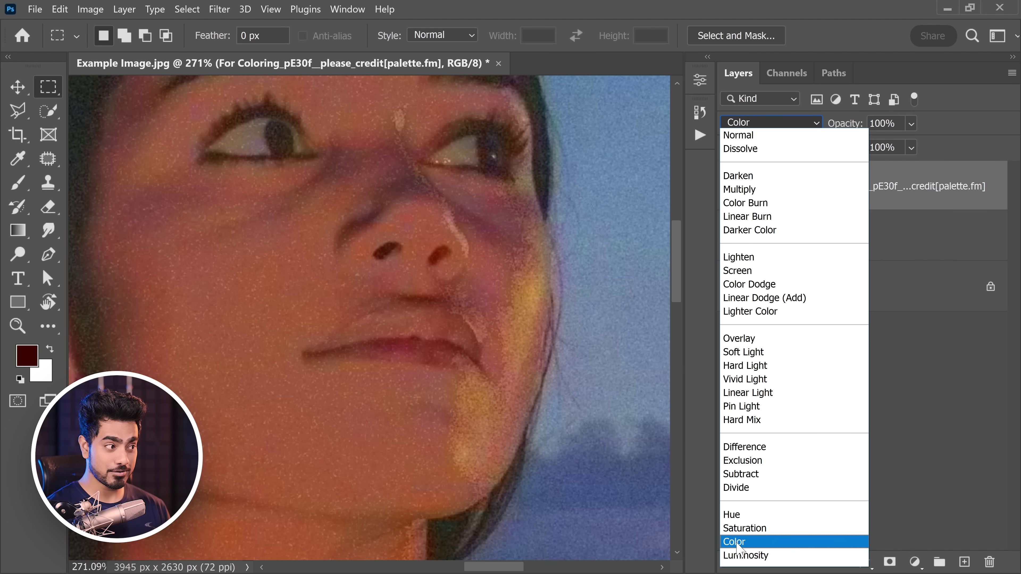
left_click(738, 543)
key("ctrl+z")
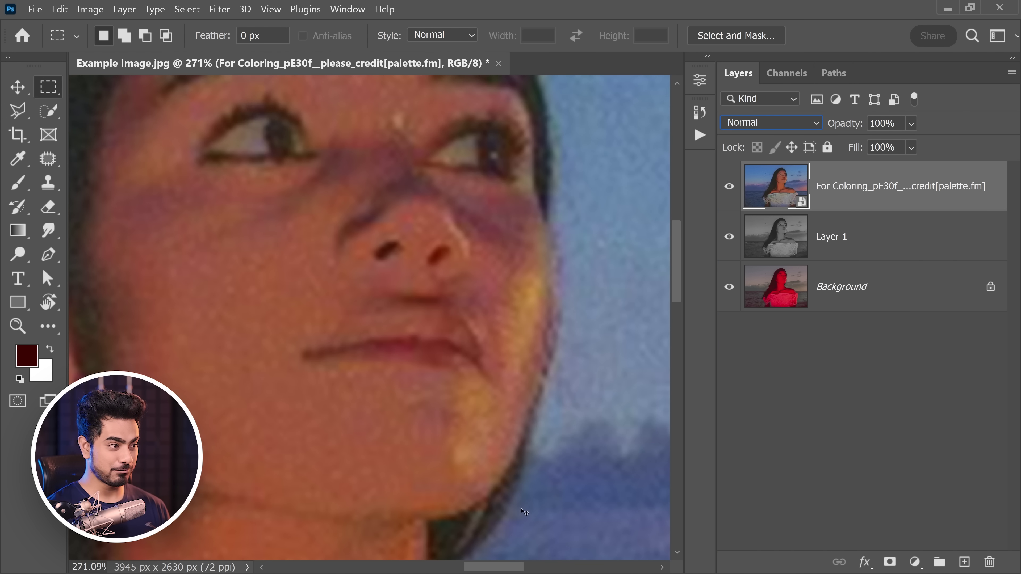
key("ctrl+shift+z")
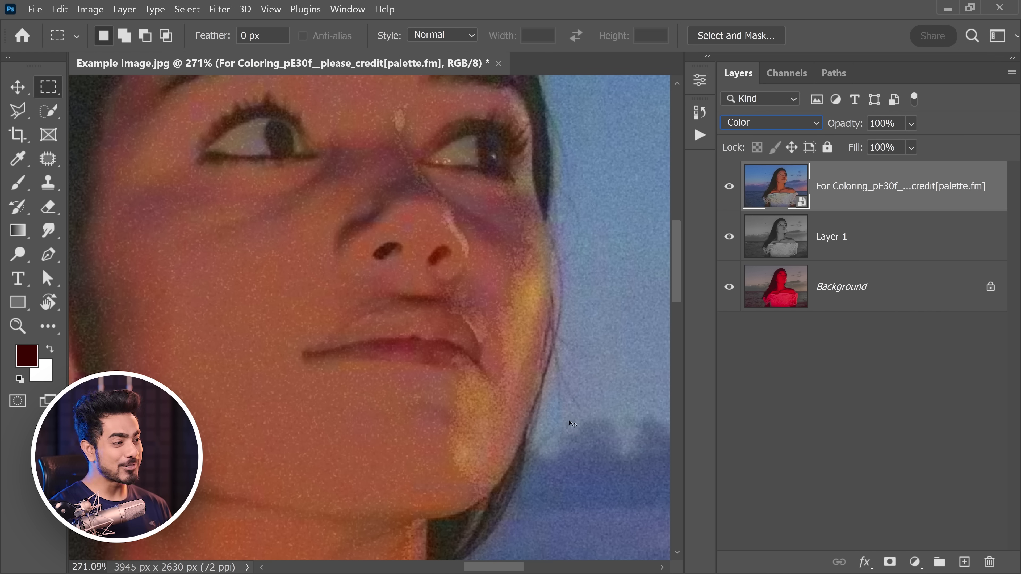
key("ctrl+0")
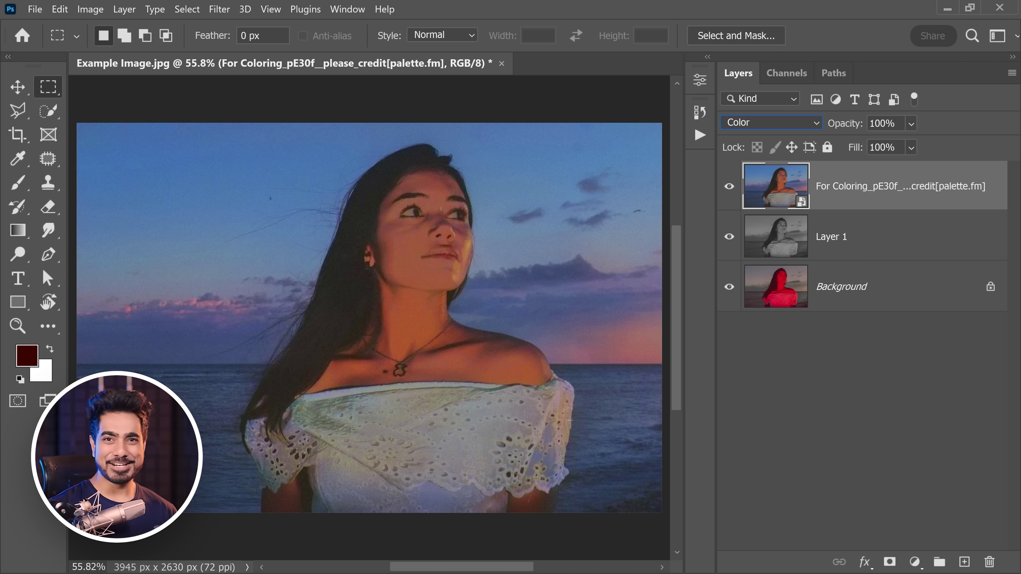
left_click(729, 287, "alt")
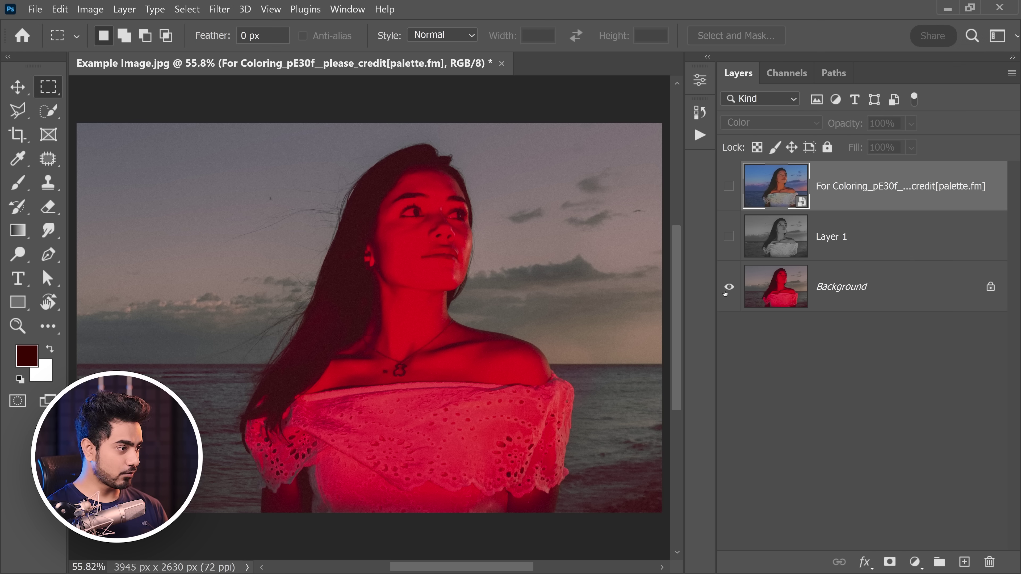
left_click(727, 292, "alt")
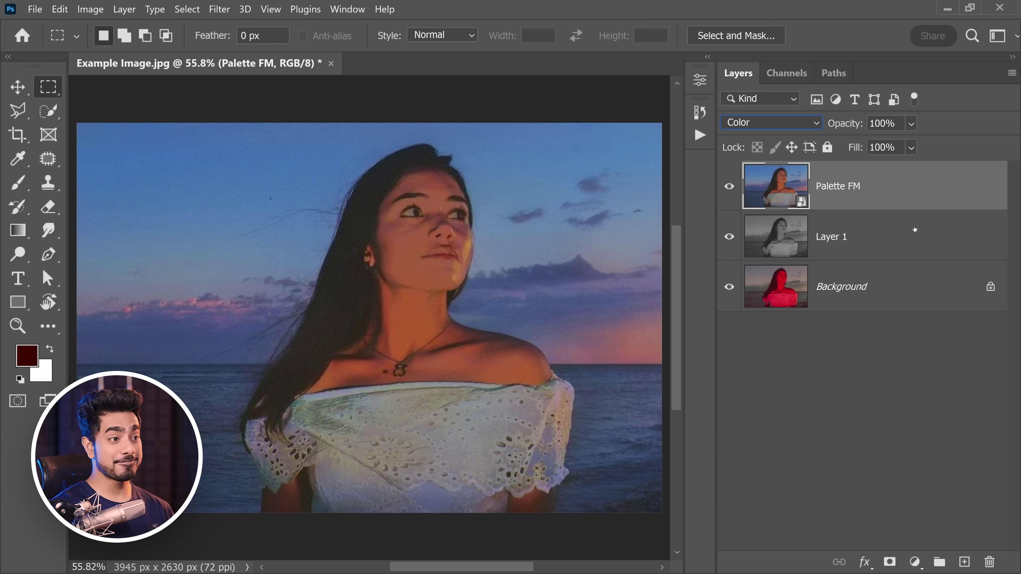
- Name the layer Palette FM, then colorize a Layer 1 copy with the Colorize neural filter
left_click(887, 241)
key("ctrl+j")
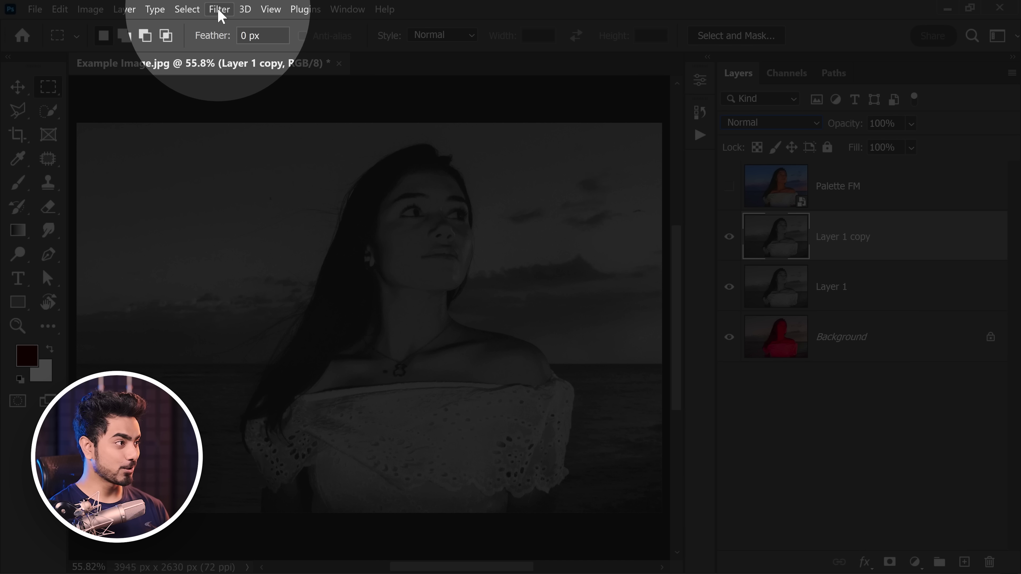
left_click(219, 9)
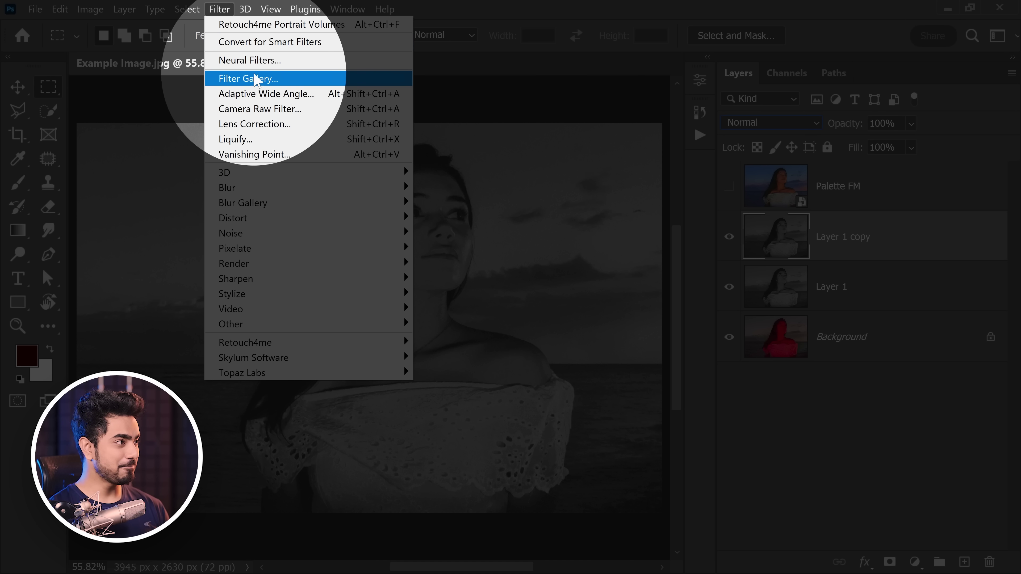
left_click(249, 60)
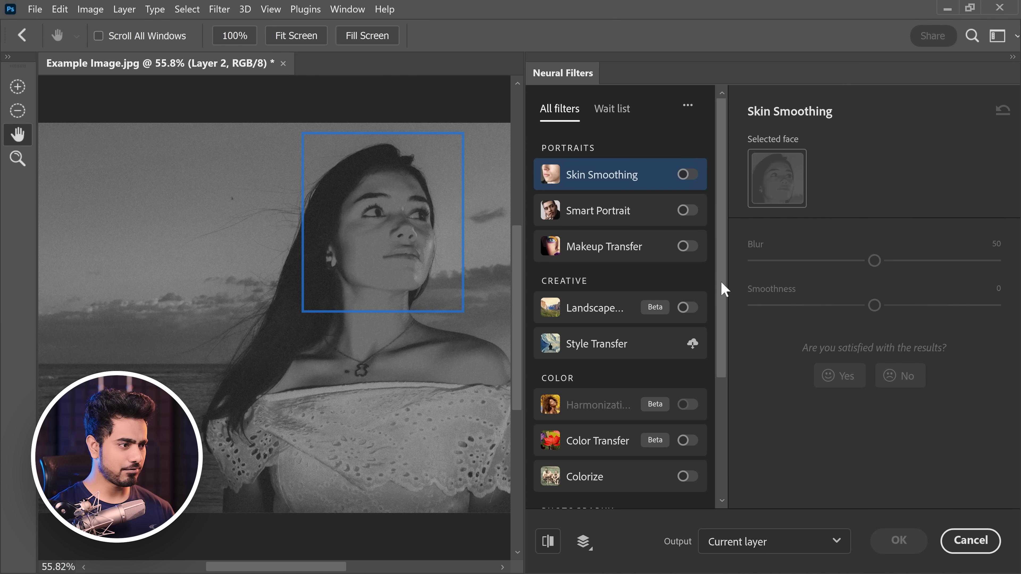
scroll(722, 282, "down", 3)
left_click(688, 376)
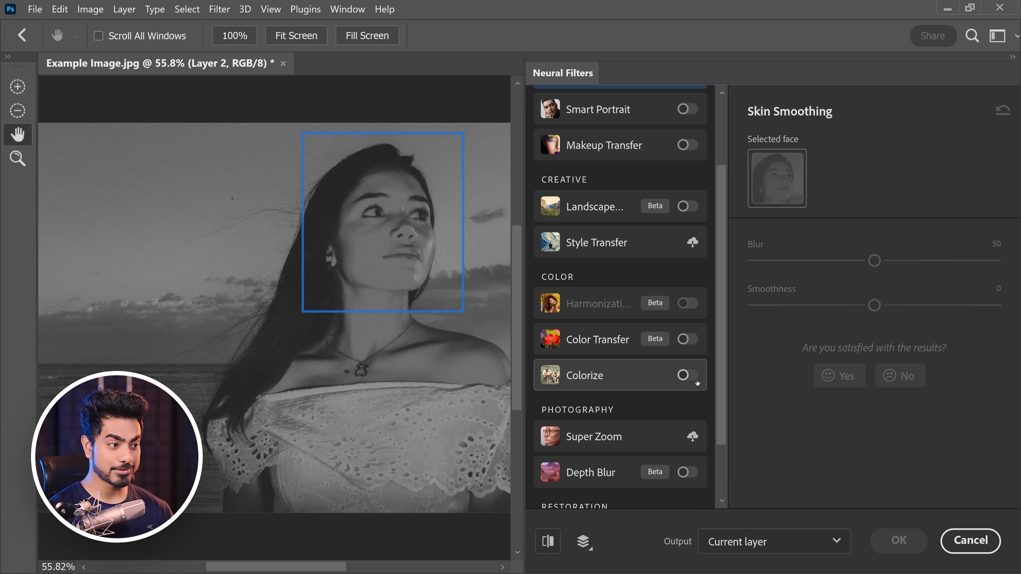
left_click(897, 540)
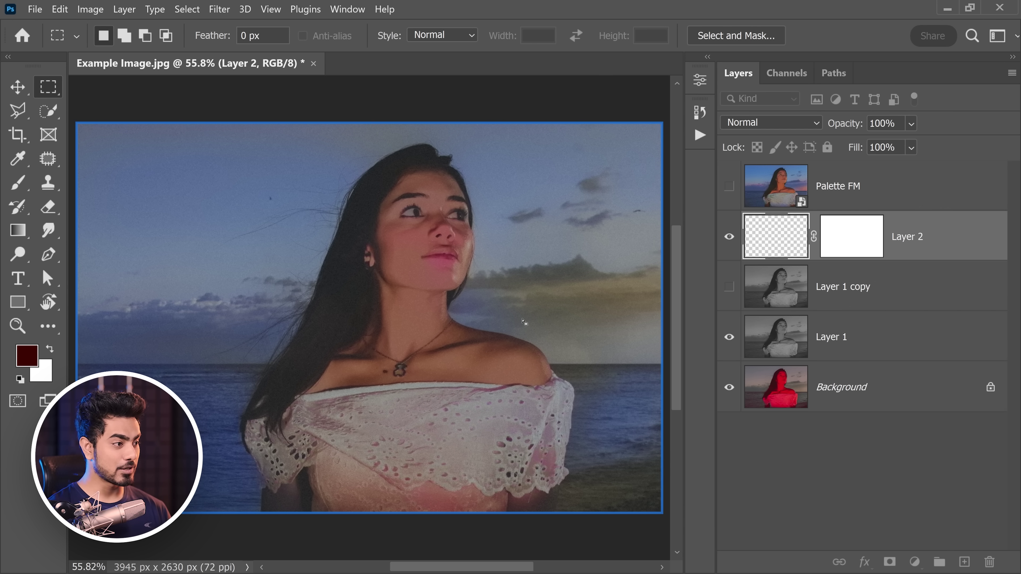
- Deselect and zoom out to compare both colorizations
key("ctrl+d")
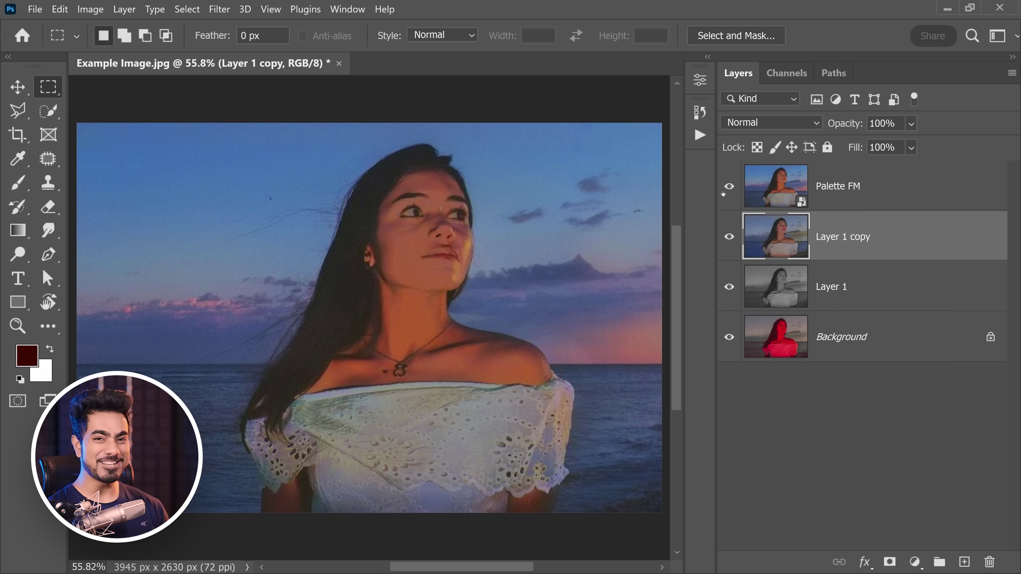
scroll(527, 230, "down", 3)
left_click_drag(569, 210, 460, 242)
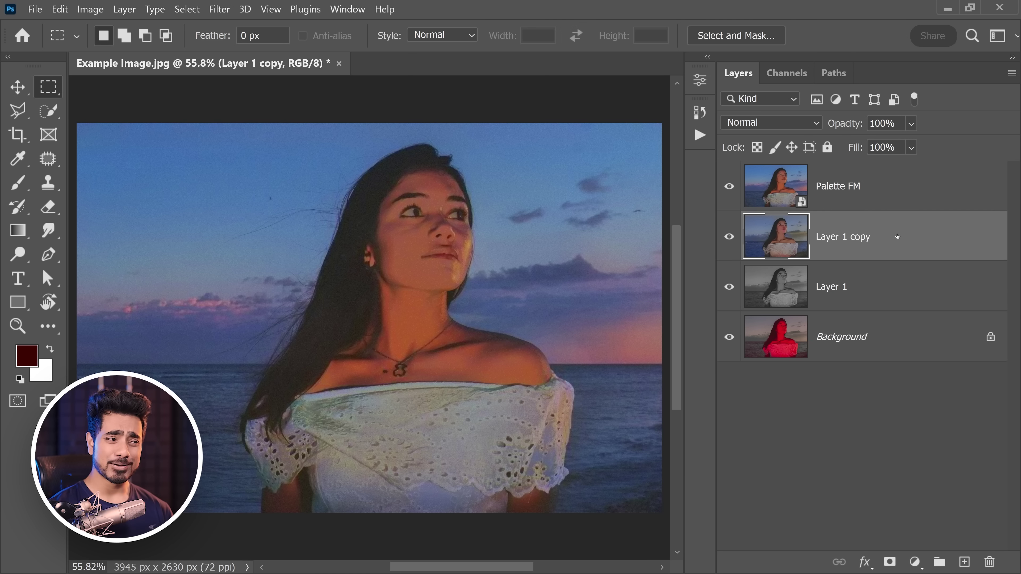
- Drag the Layer 1 copy onto the Layers panel trash to delete it
left_click_drag(898, 237, 989, 561)
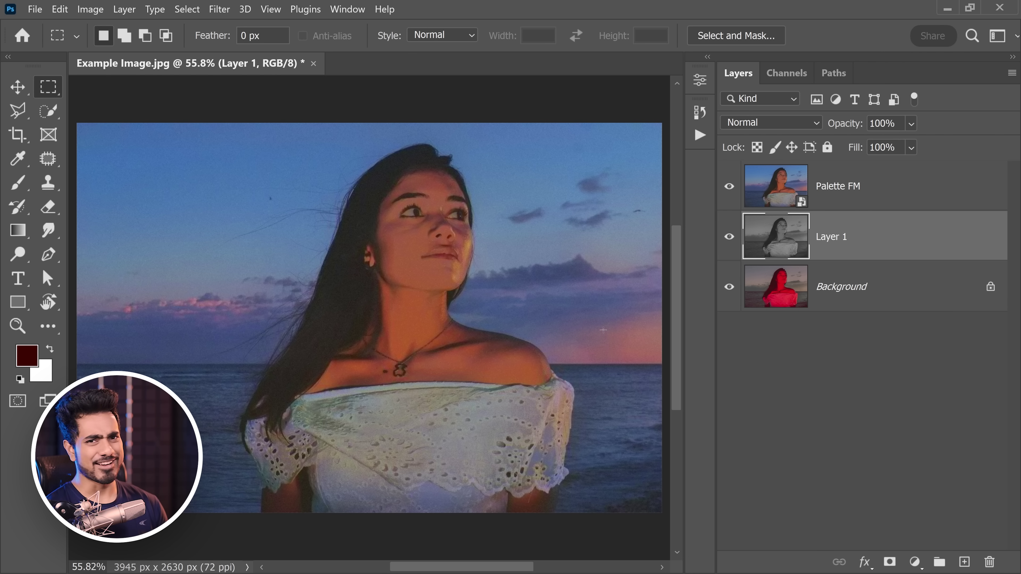
- Add a new layer named Color above Palette FM, blending in Color mode
left_click(844, 189)
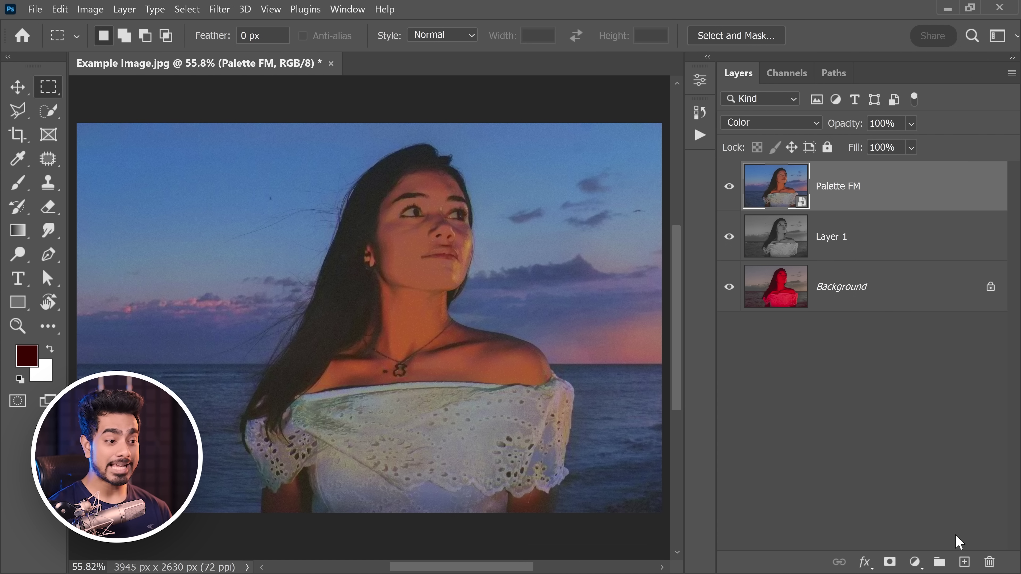
left_click(964, 561)
double_click(830, 189)
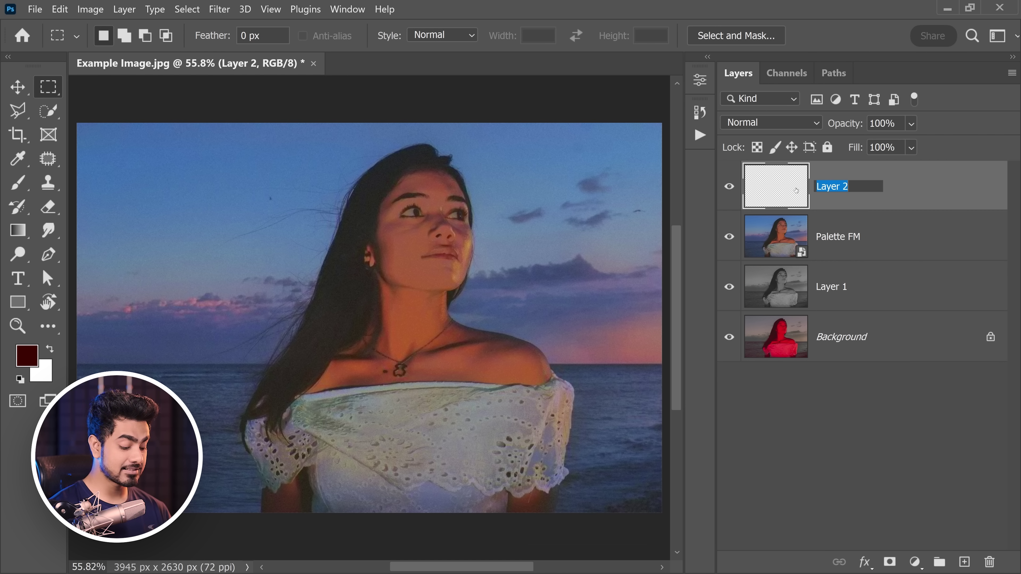
type("Color")
key("Return")
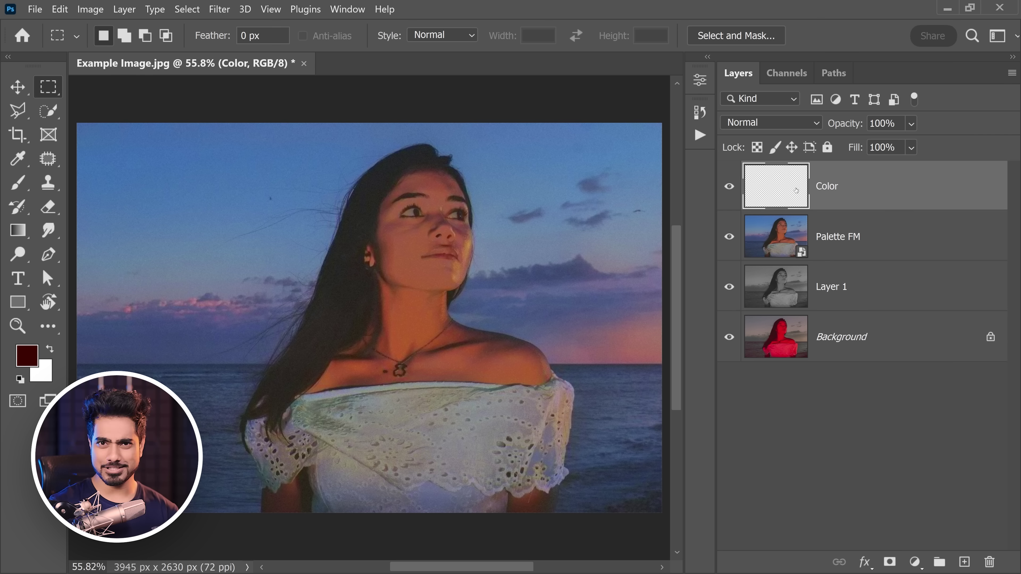
left_click(756, 122)
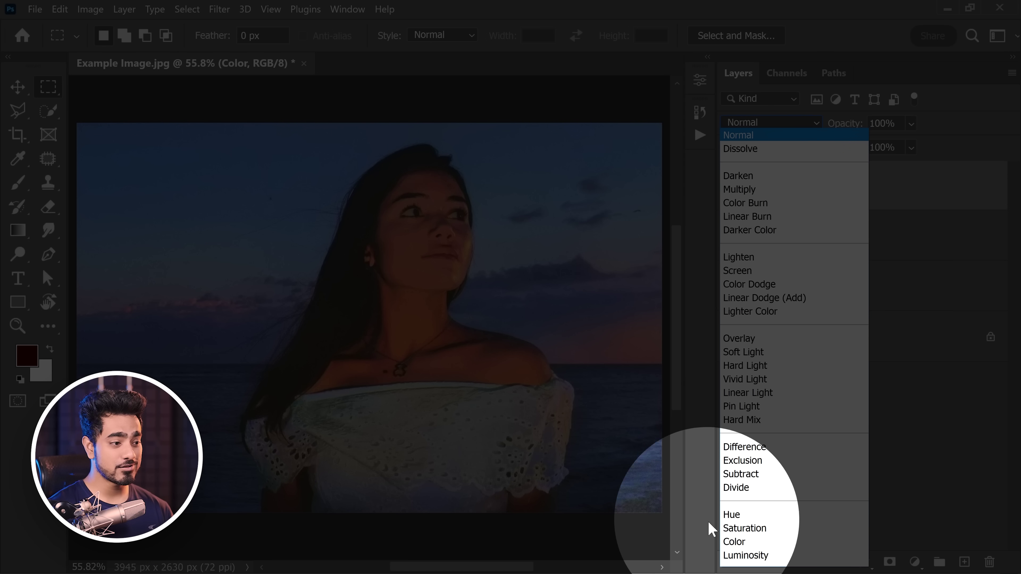
left_click(733, 542)
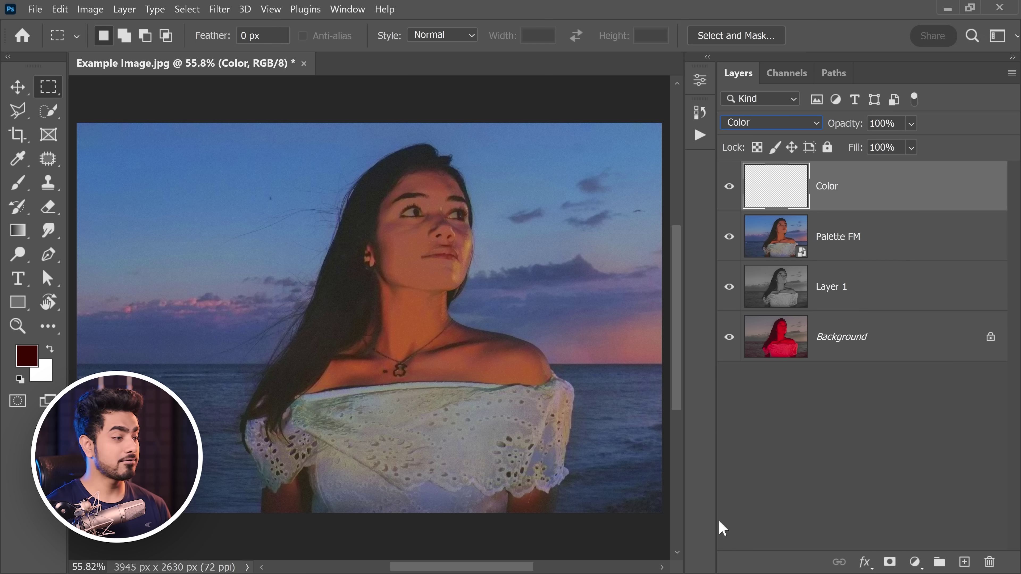
- Switch to the Brush tool with flow set to 20%
key("b")
left_click(500, 36)
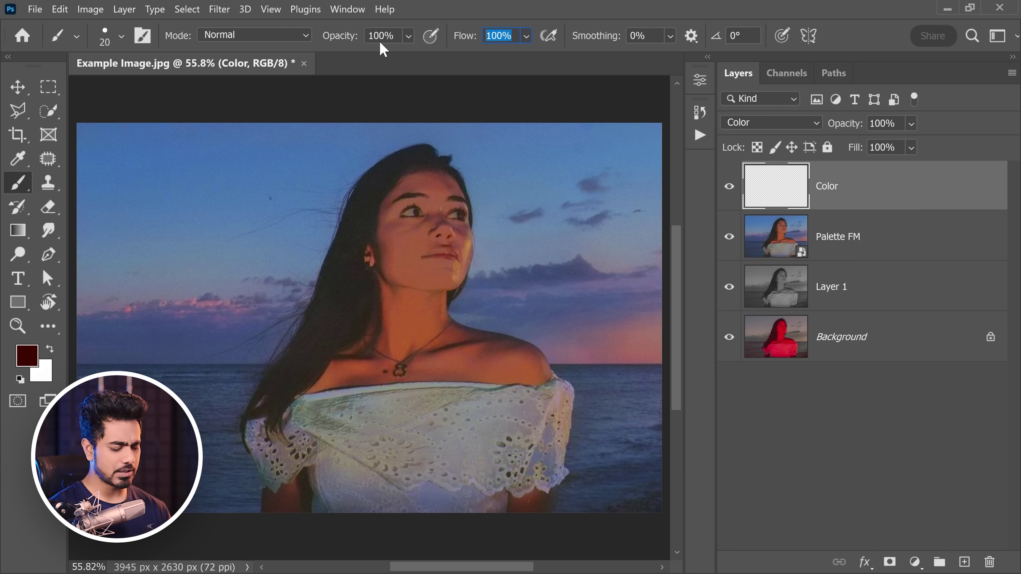
type("20")
key("Return")
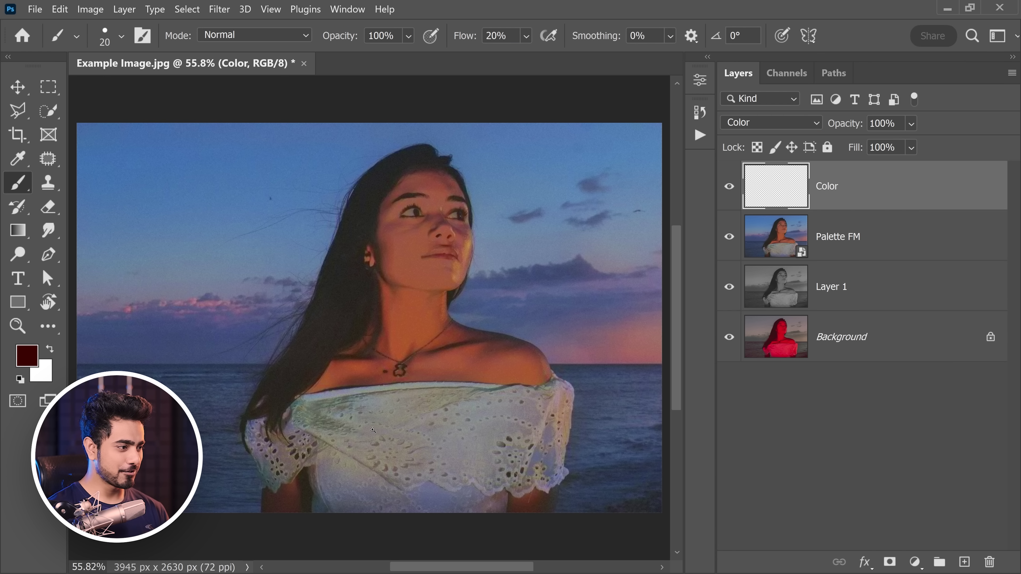
left_click_drag(373, 430, 452, 368)
- Enlarge the brush to 175 px and sample a grey tone from the dress
key("bracketright")
key("bracketright")
key("bracketright")
key("bracketright")
key("bracketright")
key("bracketright")
key("bracketright")
key("bracketright")
key("bracketright")
key("bracketright")
key("bracketright")
key("bracketright")
key("bracketright")
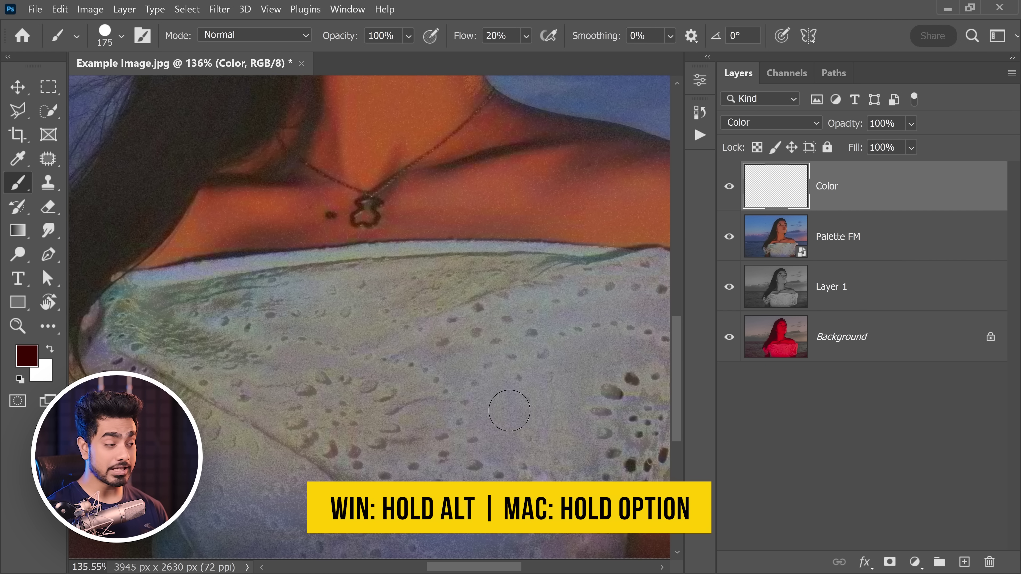
key("alt")
left_click(510, 407, "alt")
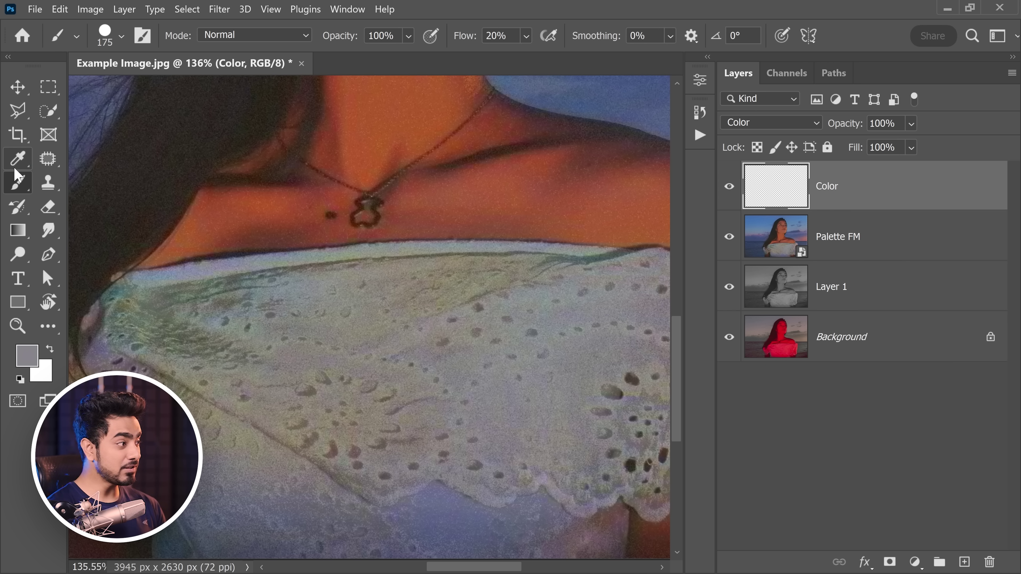
left_click(19, 160)
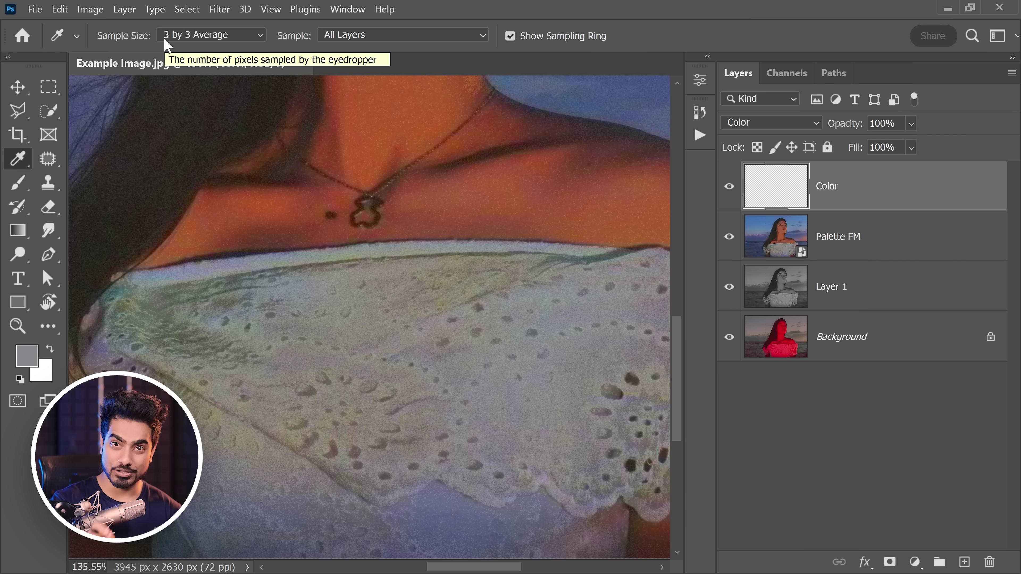
left_click(18, 184)
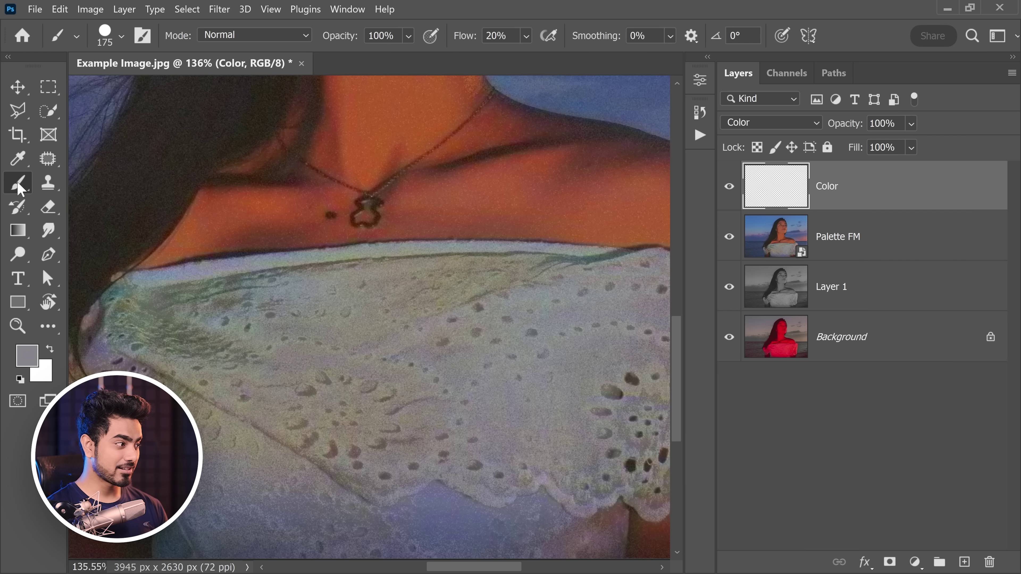
left_click_drag(499, 410, 449, 325)
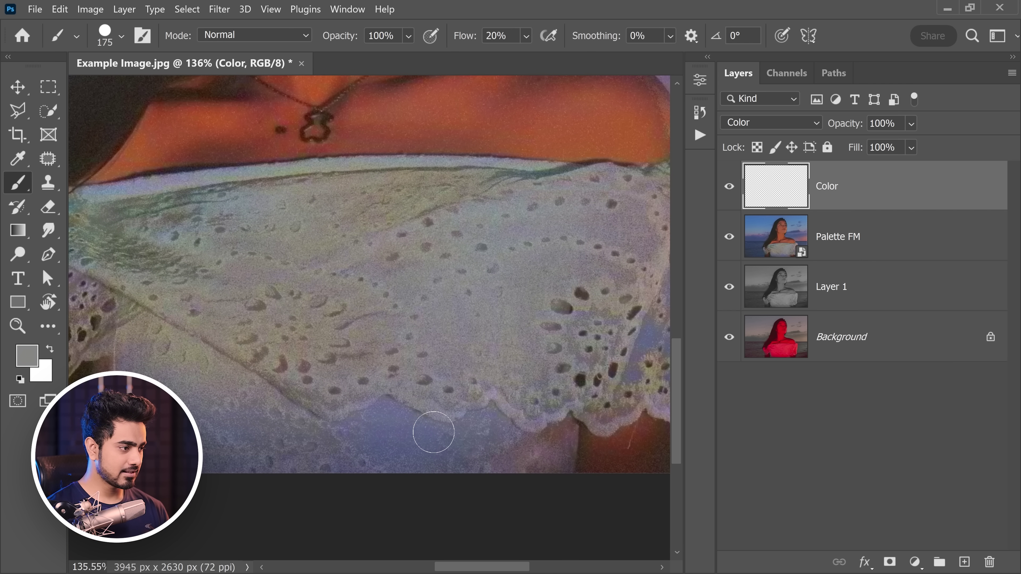
- With the Soft Round brush, sample bluish grey and paint over the dress's green cast
left_click(105, 37)
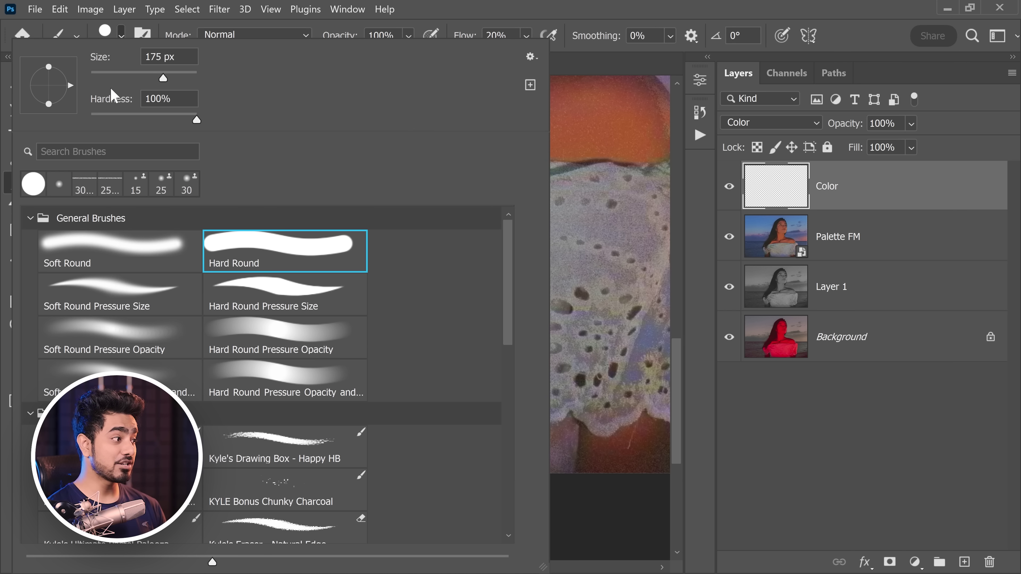
left_click(93, 257)
left_click(566, 282)
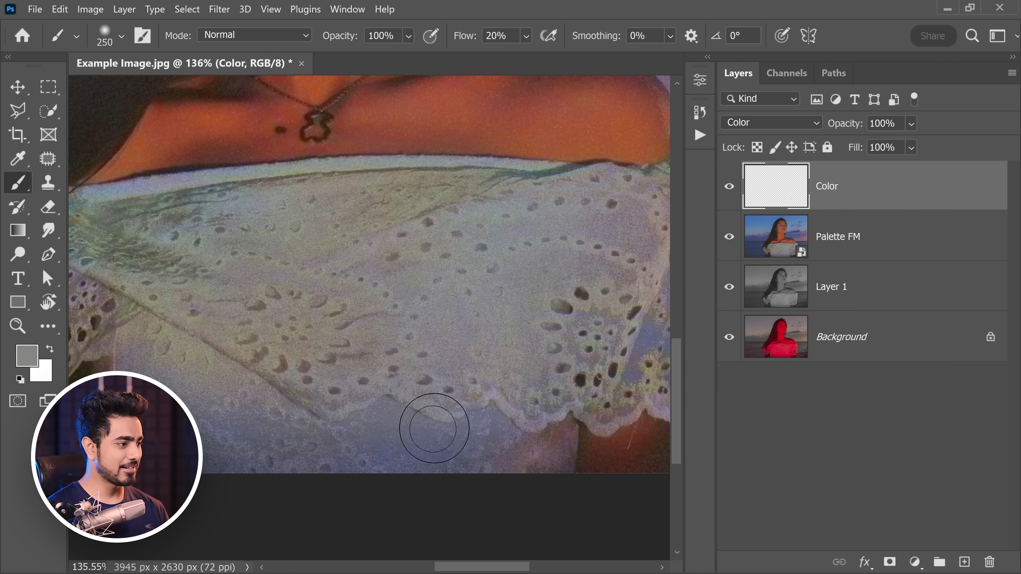
left_click(322, 449, "alt")
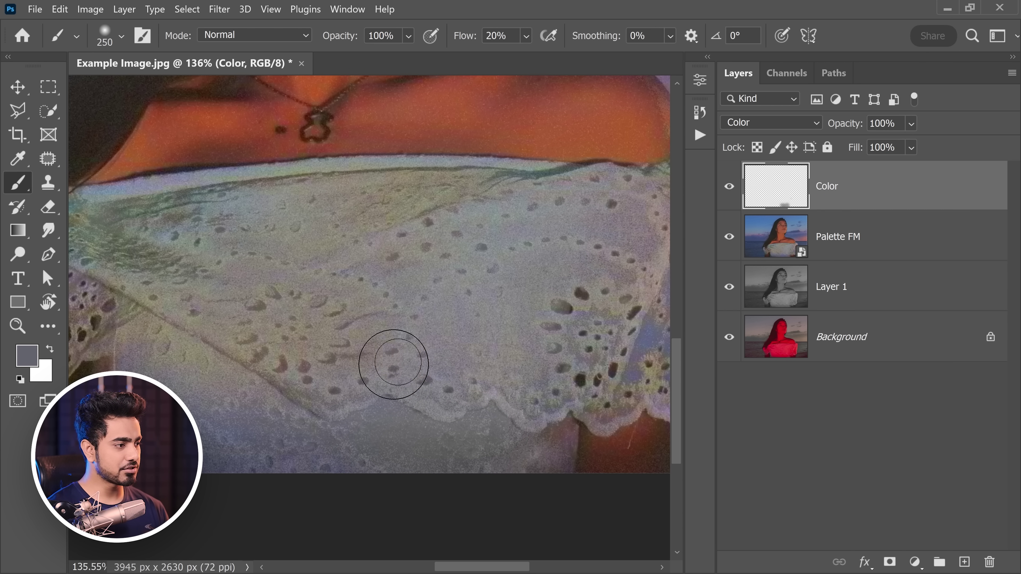
mouse_move(392, 361)
left_mouse_down()
mouse_move(391, 299)
mouse_move(433, 332)
left_mouse_up()
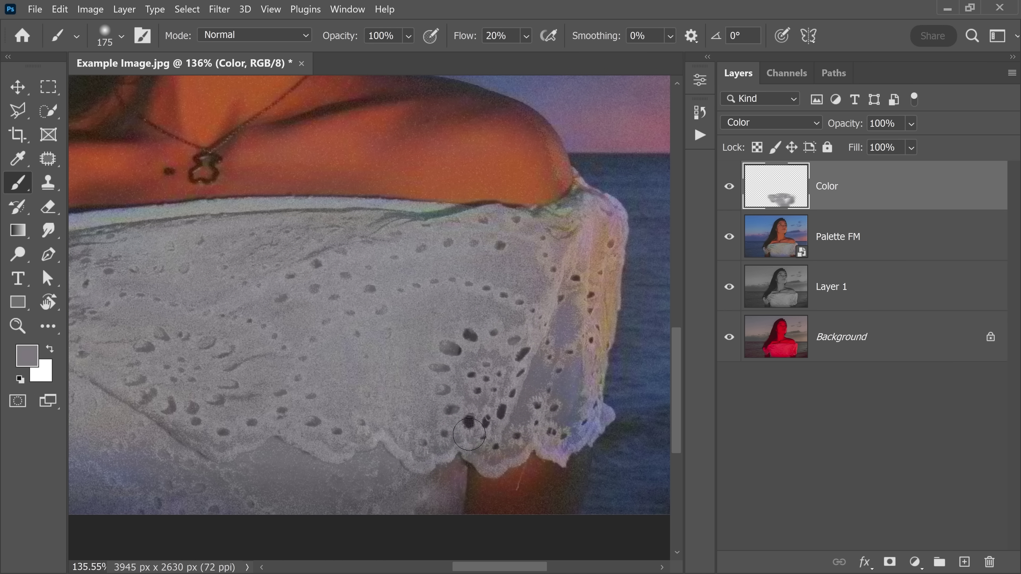
key("bracketright")
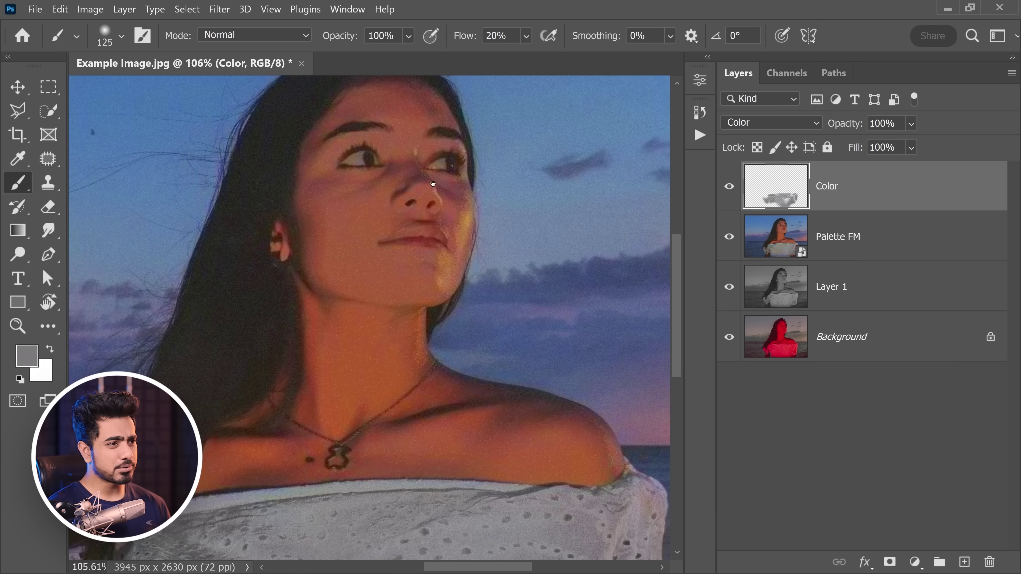
scroll(416, 248, "up", 3)
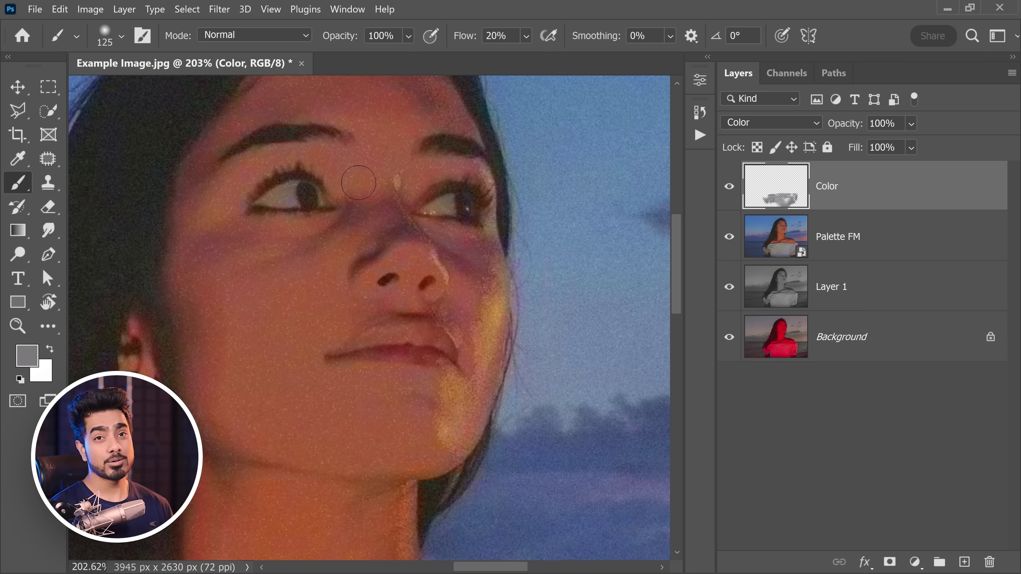
- Add a red Solid Color fill layer (f51f1f) blending in Multiply mode
left_click(915, 562)
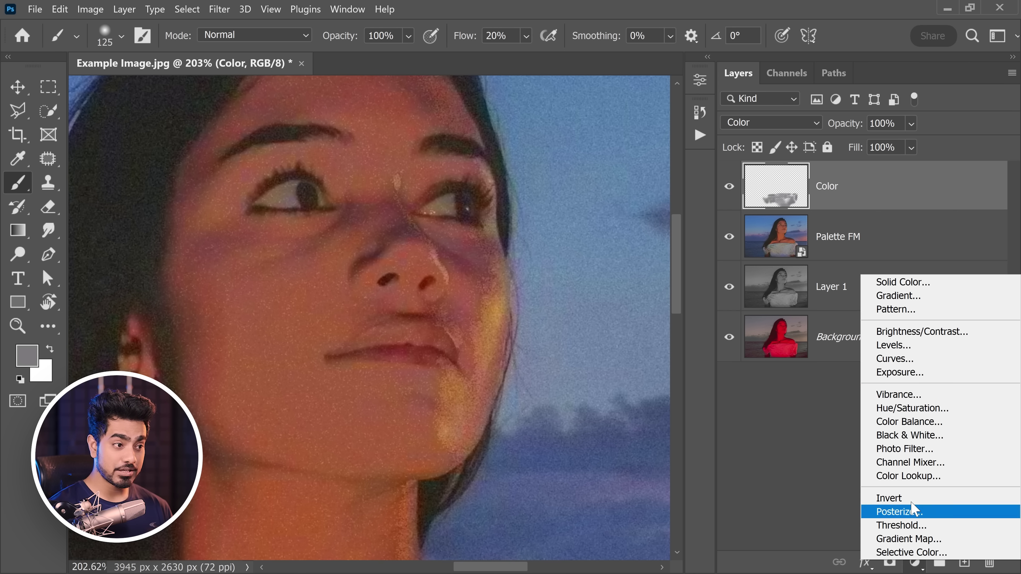
left_click(907, 282)
left_click_drag(821, 372, 821, 438)
left_click(750, 257)
left_click_drag(750, 258, 773, 243)
left_click(941, 229)
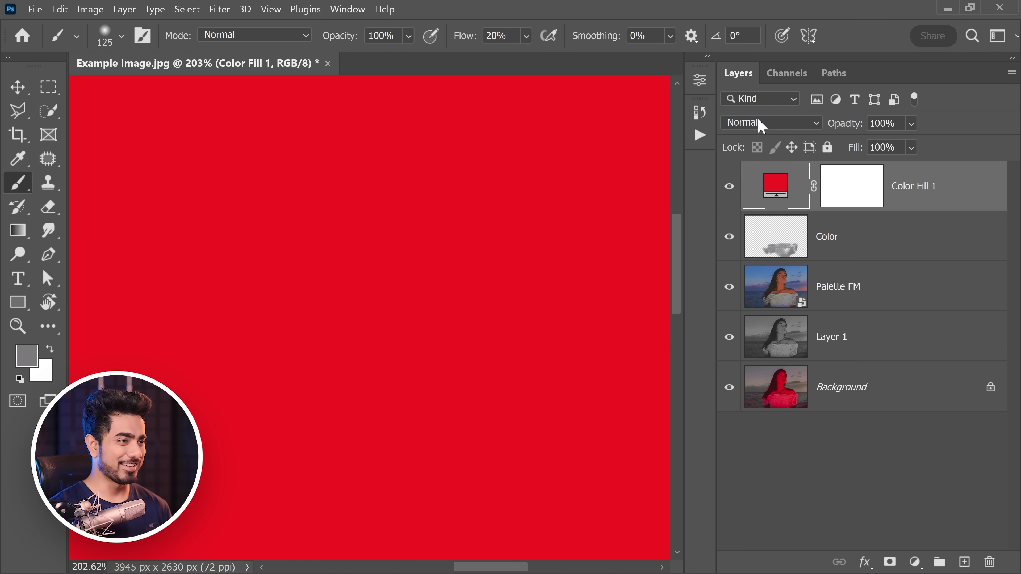
left_click(761, 125)
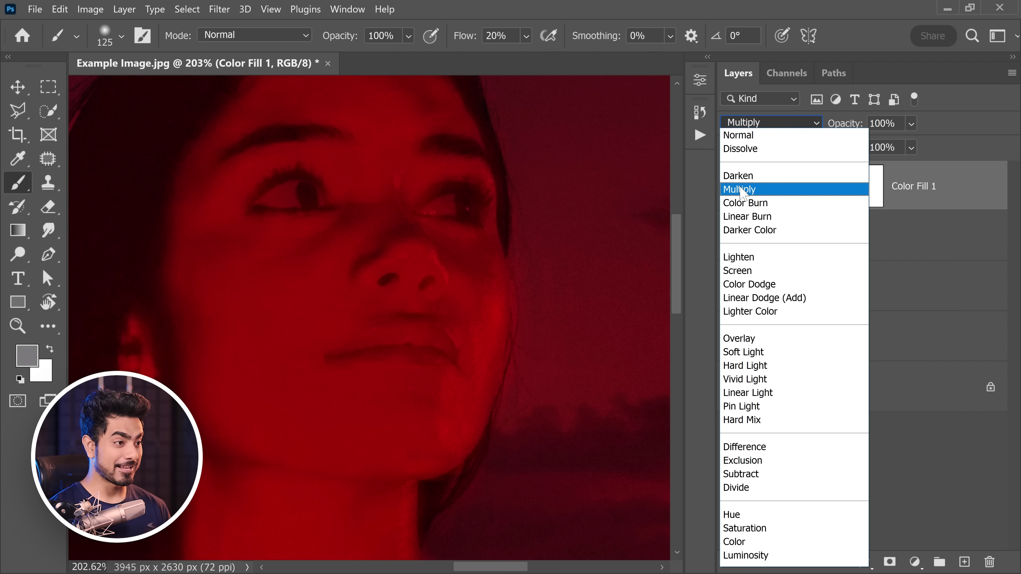
left_click(739, 189)
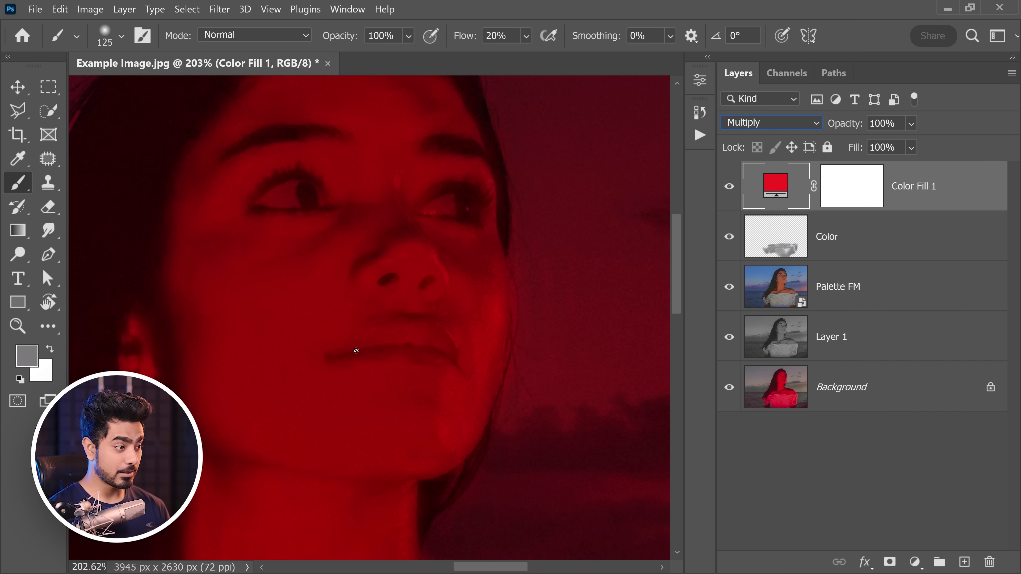
- Invert the red fill's mask and trace the lip edges with a fine brush
left_click(856, 192)
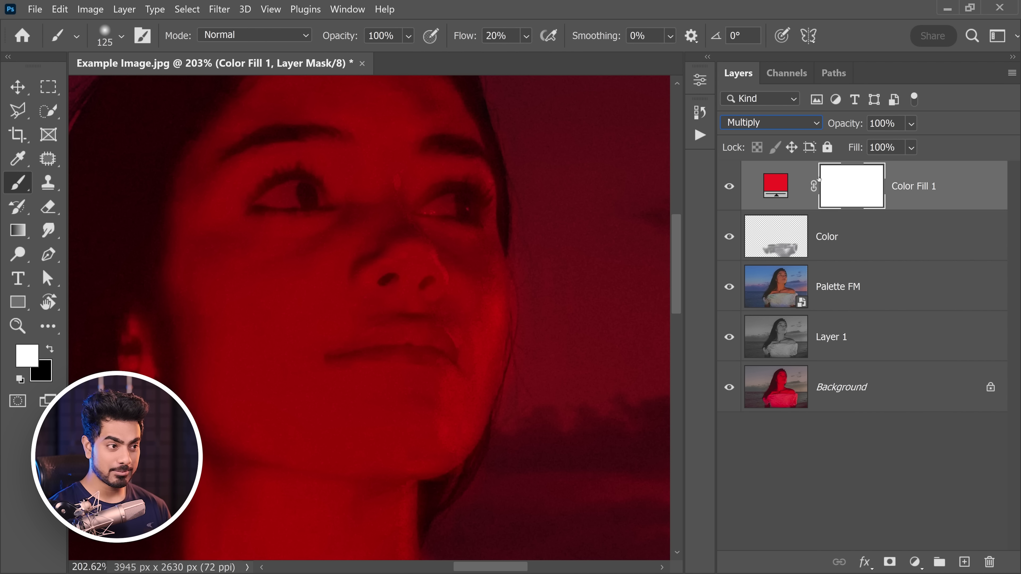
key("ctrl+i")
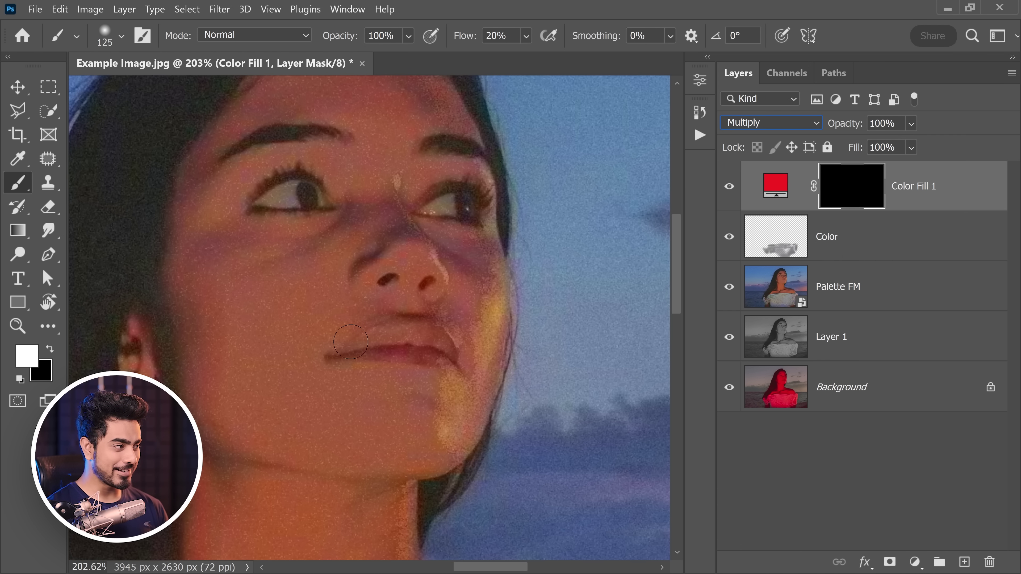
key("bracketleft")
scroll(372, 346, "up", 5)
key("bracketleft")
key("bracketleft")
key("bracketleft")
key("bracketleft")
key("bracketleft")
key("bracketleft")
key("bracketleft")
key("bracketleft")
key("bracketleft")
key("bracketleft")
key("bracketleft")
key("bracketleft")
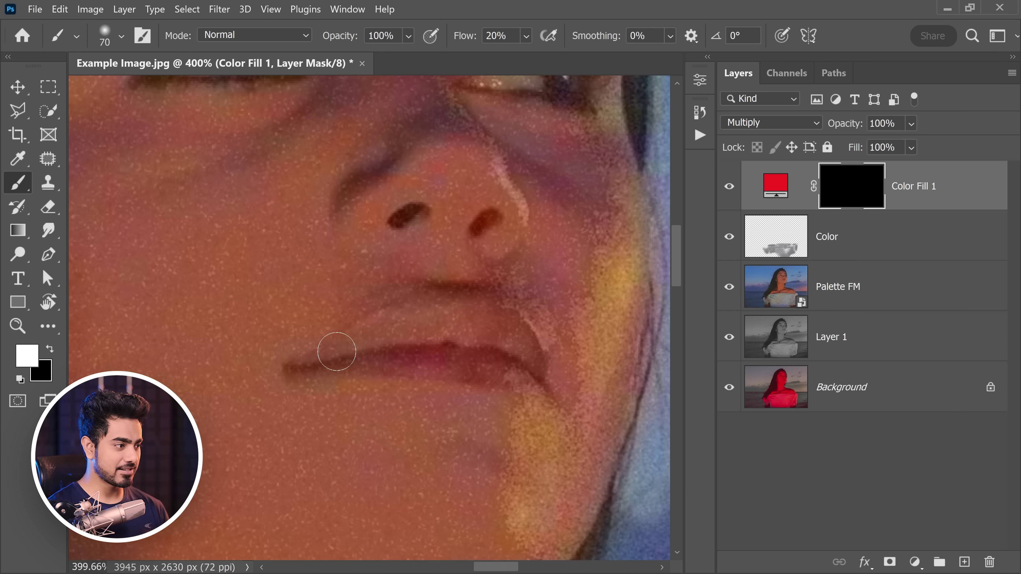
left_click_drag(294, 365, 336, 345)
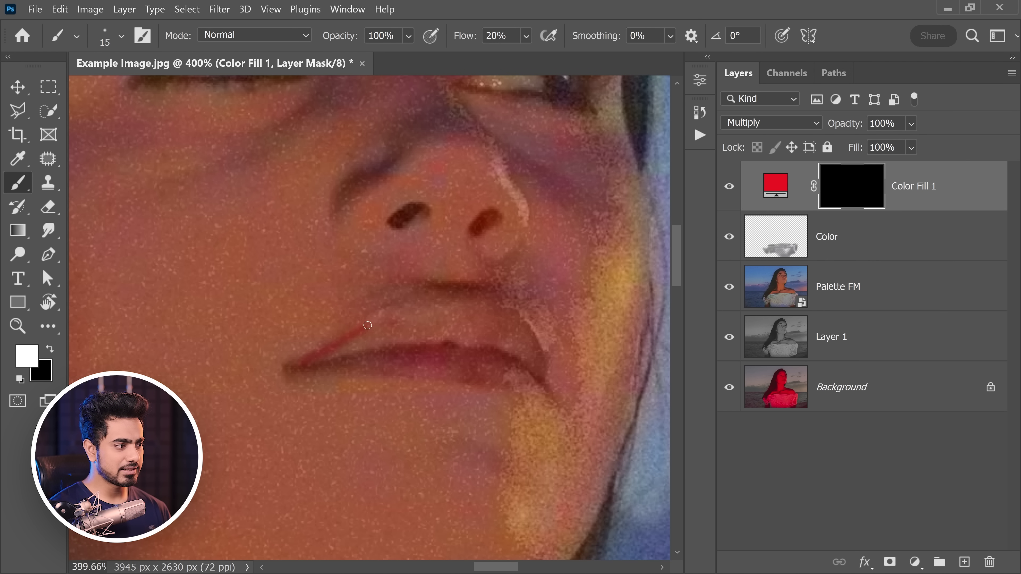
mouse_move(382, 317)
left_mouse_down()
mouse_move(439, 308)
mouse_move(444, 323)
left_mouse_up()
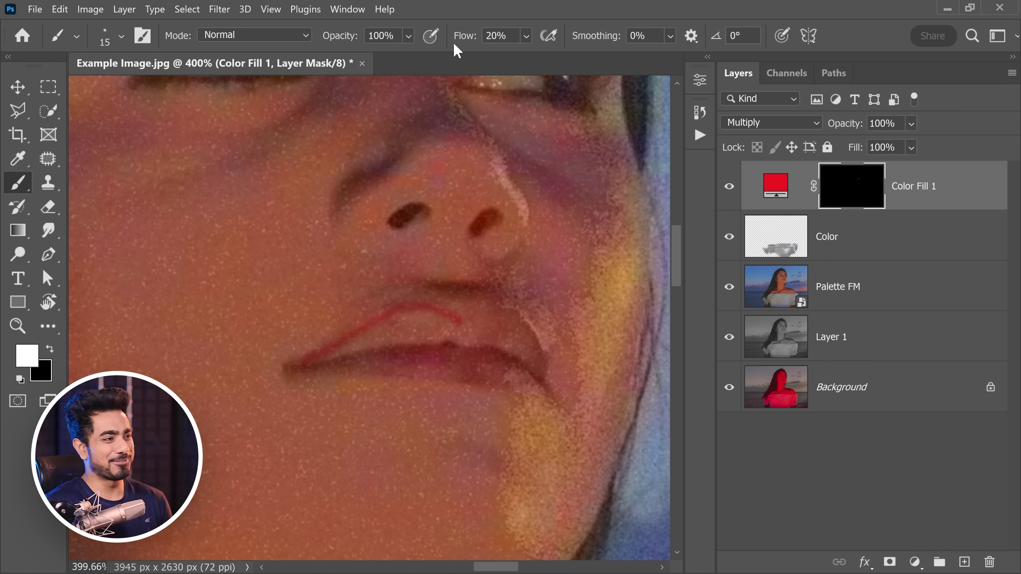
- Raise brush flow to 100% and paint solid red across the upper lip
left_click_drag(460, 37, 589, 33)
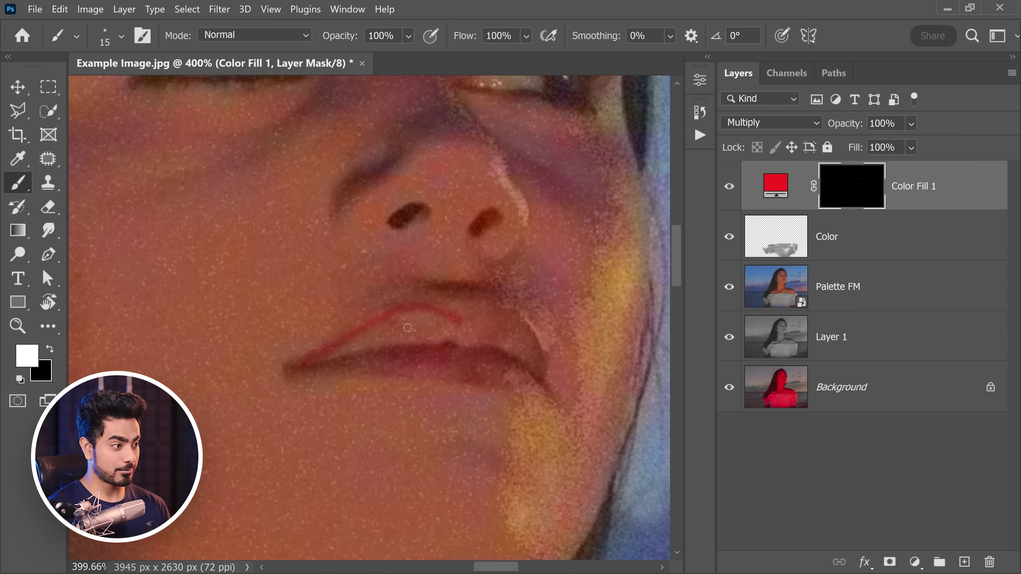
mouse_move(407, 328)
left_mouse_down()
mouse_move(320, 358)
mouse_move(388, 325)
mouse_move(333, 356)
left_mouse_up()
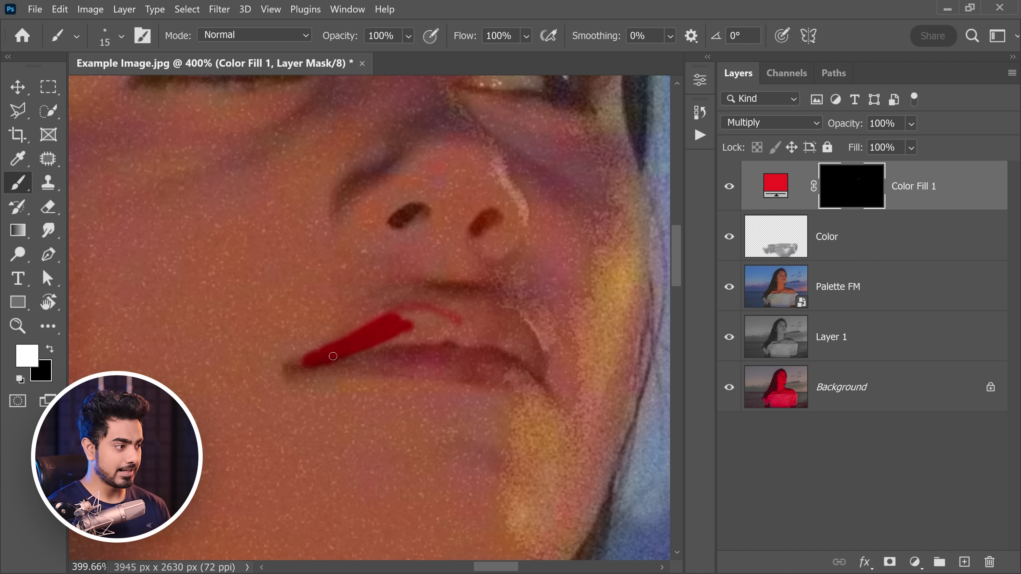
mouse_move(403, 318)
left_mouse_down()
mouse_move(452, 321)
mouse_move(387, 339)
mouse_move(426, 344)
mouse_move(454, 321)
mouse_move(505, 315)
mouse_move(515, 326)
mouse_move(484, 334)
mouse_move(484, 346)
mouse_move(521, 358)
mouse_move(521, 329)
mouse_move(533, 372)
mouse_move(526, 350)
mouse_move(531, 359)
mouse_move(420, 368)
mouse_move(485, 354)
mouse_move(337, 359)
mouse_move(499, 376)
mouse_move(422, 346)
mouse_move(535, 384)
left_mouse_up()
key("]")
scroll(442, 330, "down", 6)
- Split and spread Color Fill 1's Underlying Layer Blend If slider so the red blends gradually
left_click_drag(429, 334, 417, 356)
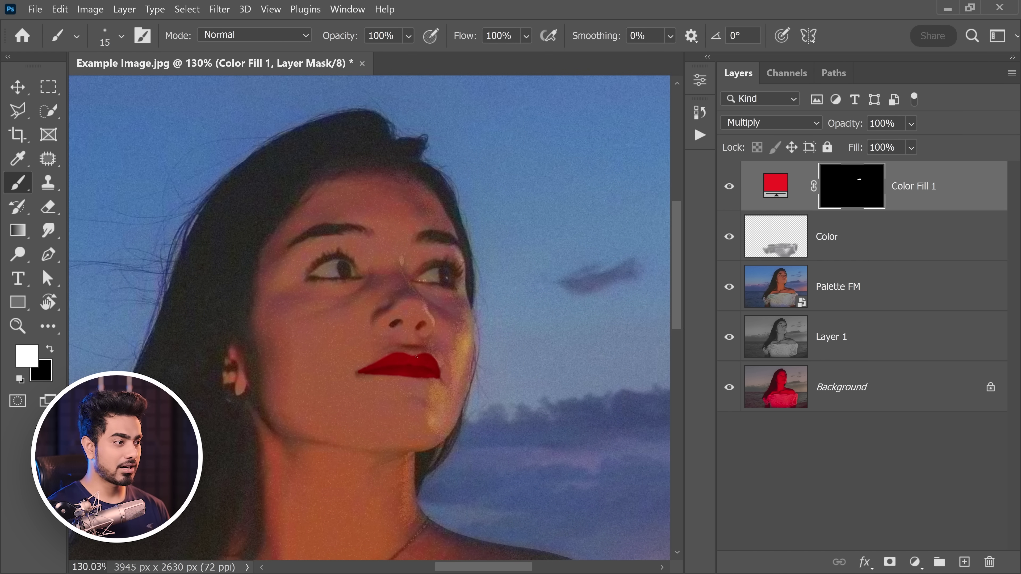
double_click(968, 166)
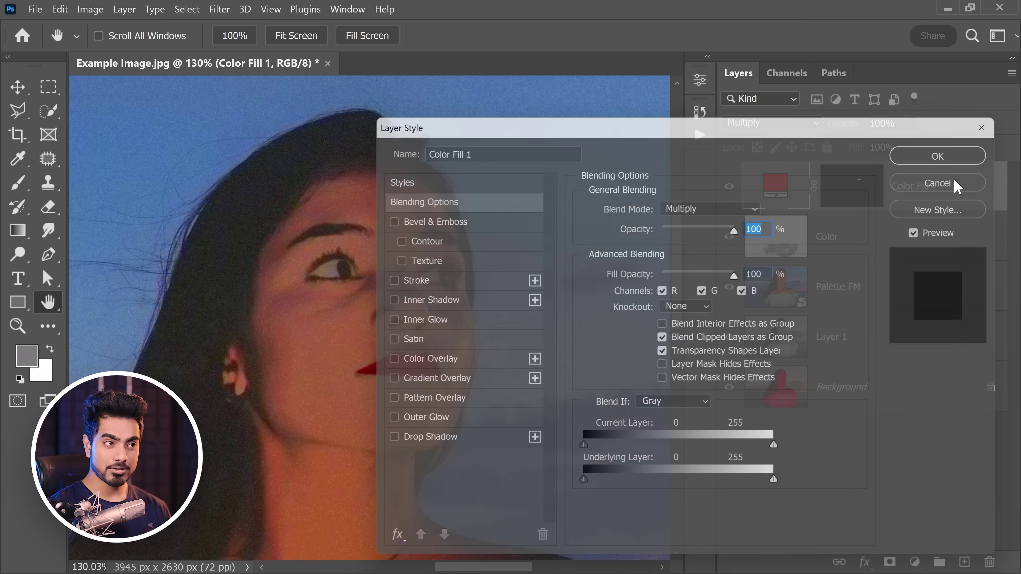
left_click_drag(636, 122, 757, 86)
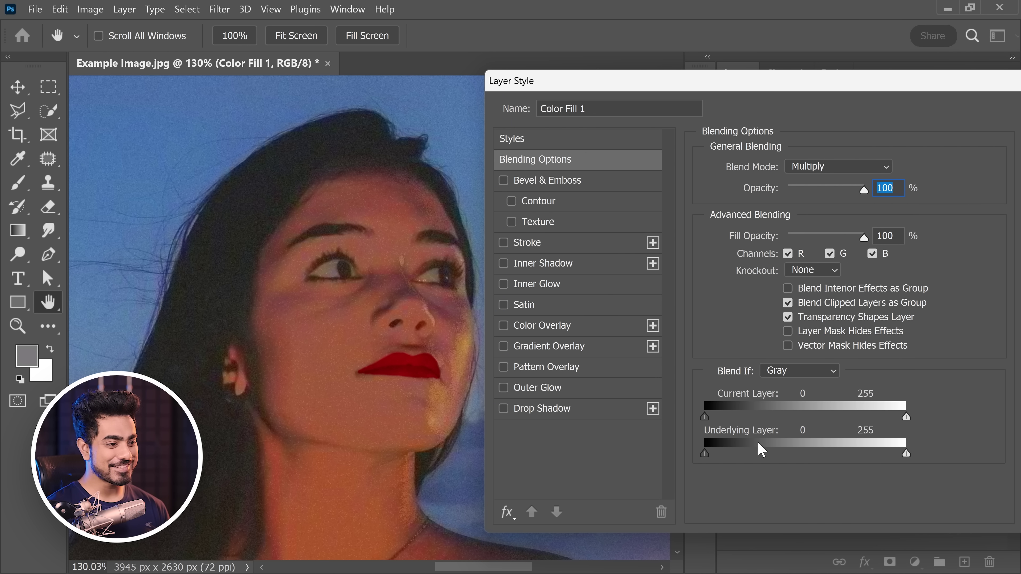
left_click_drag(906, 455, 763, 457)
key("alt")
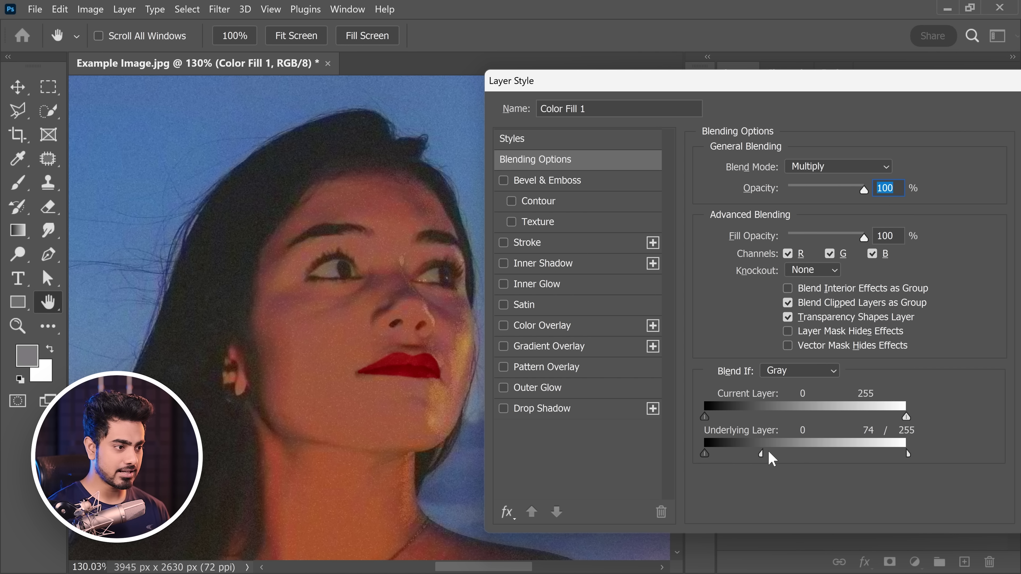
left_click_drag(769, 458, 605, 455)
left_click_drag(849, 82, 581, 107)
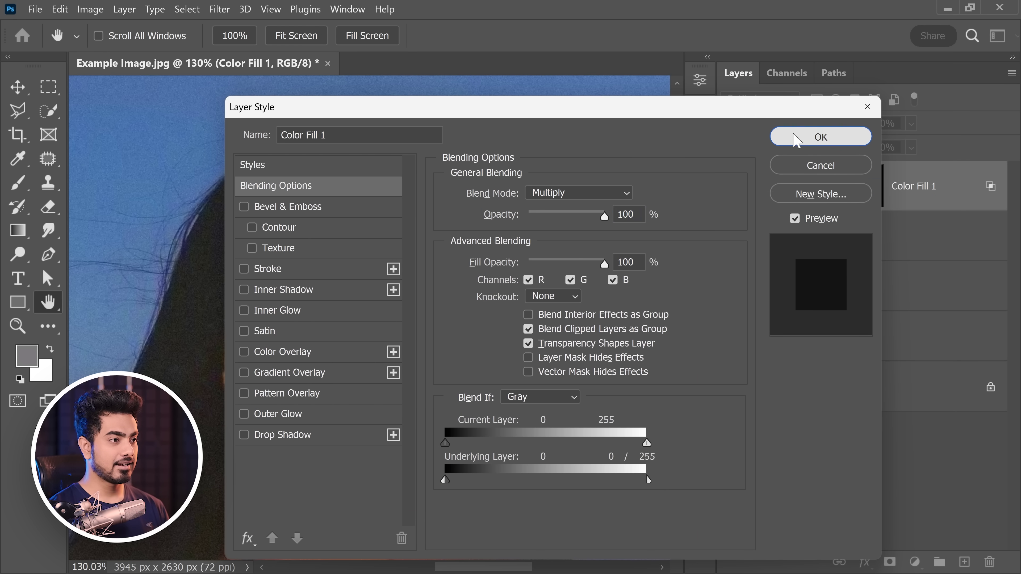
left_click(850, 134)
key("b")
scroll(387, 368, "up", 5)
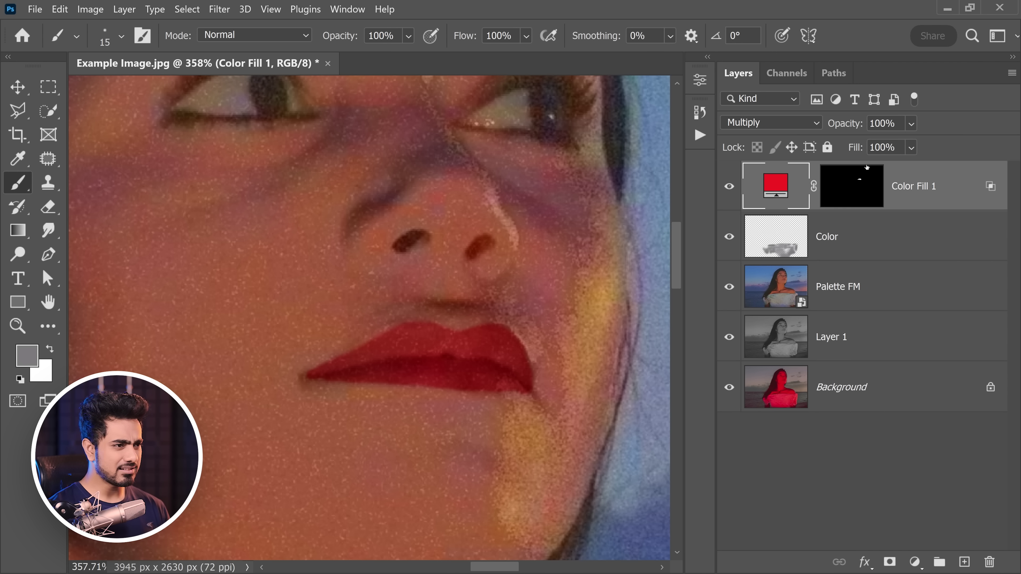
- Feather the Color Fill 1 lip mask by 3.2 px
left_click(855, 192)
key("d")
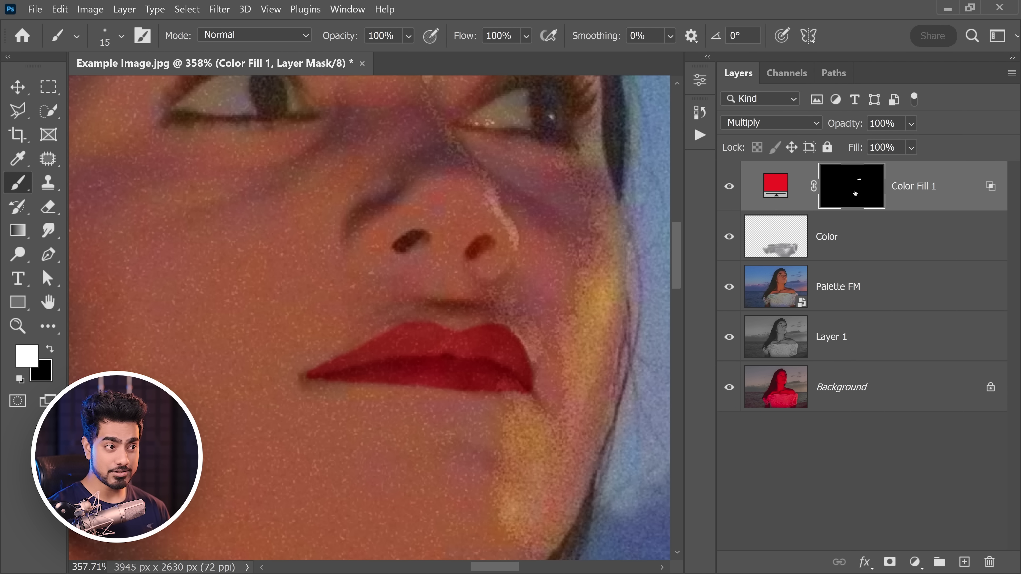
double_click(855, 193)
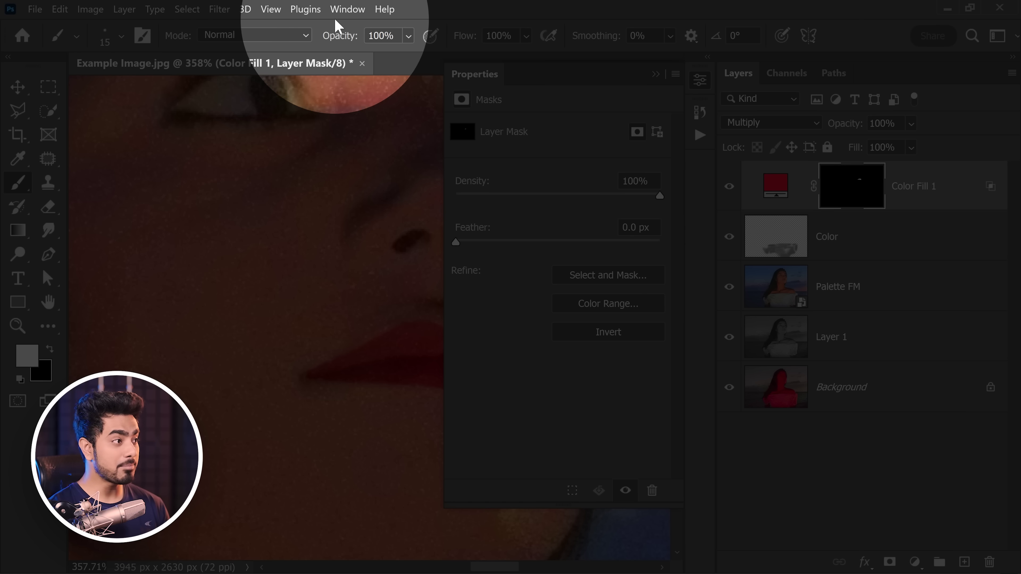
left_click(347, 9)
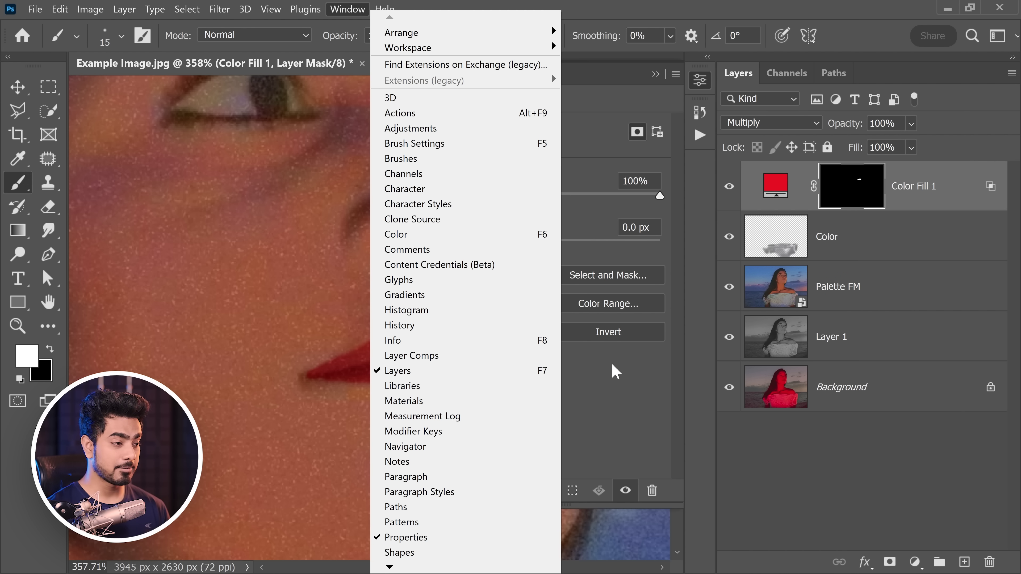
left_click(615, 372)
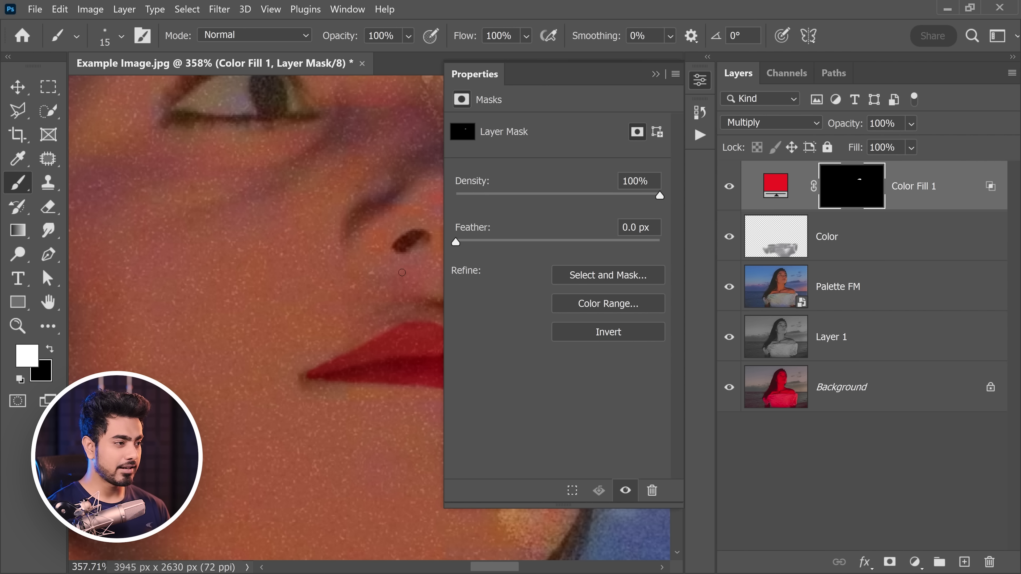
scroll(338, 256, "down", 3)
left_click_drag(457, 241, 490, 241)
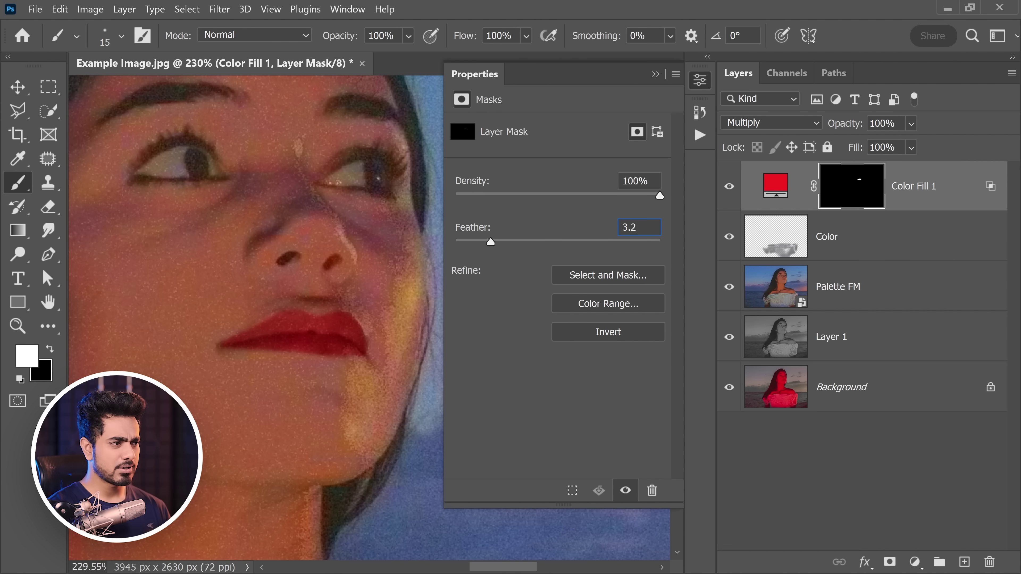
scroll(383, 185, "down", 5)
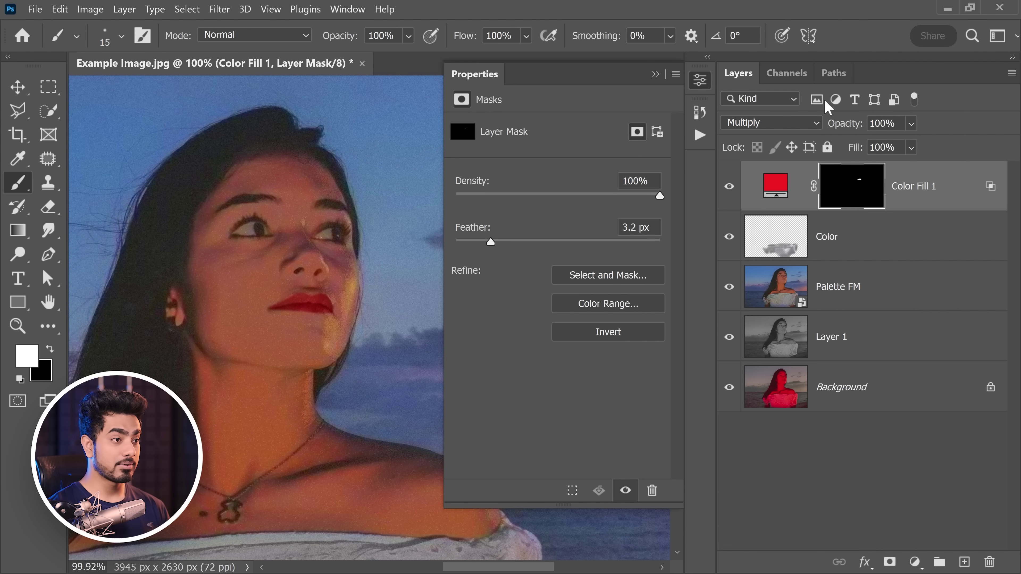
- Change the lipstick fill colour to a lighter red
double_click(776, 190)
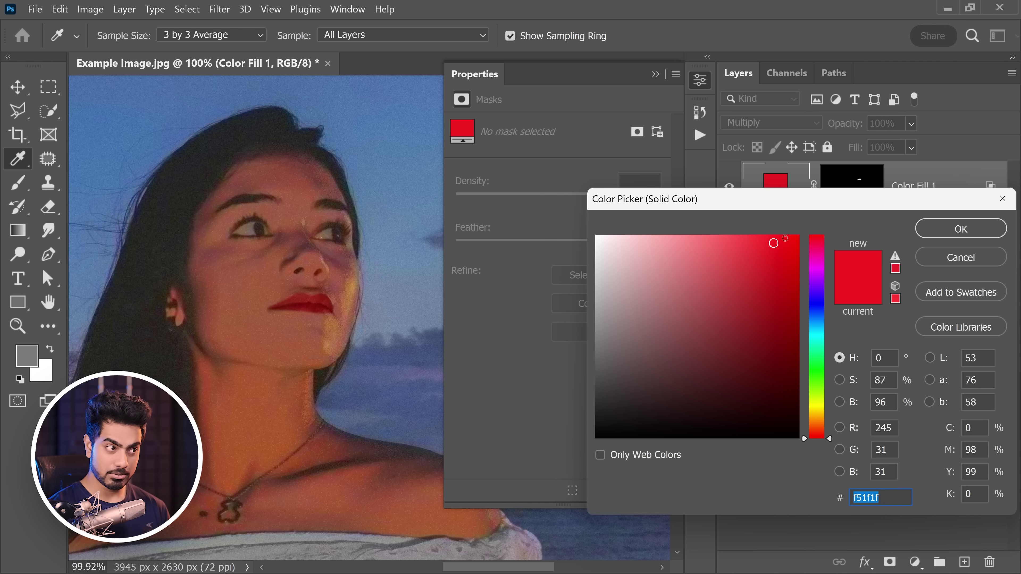
mouse_move(785, 238)
left_mouse_down()
mouse_move(800, 235)
mouse_move(768, 273)
mouse_move(758, 236)
mouse_move(688, 235)
mouse_move(741, 235)
left_mouse_up()
left_click(936, 237)
key("b")
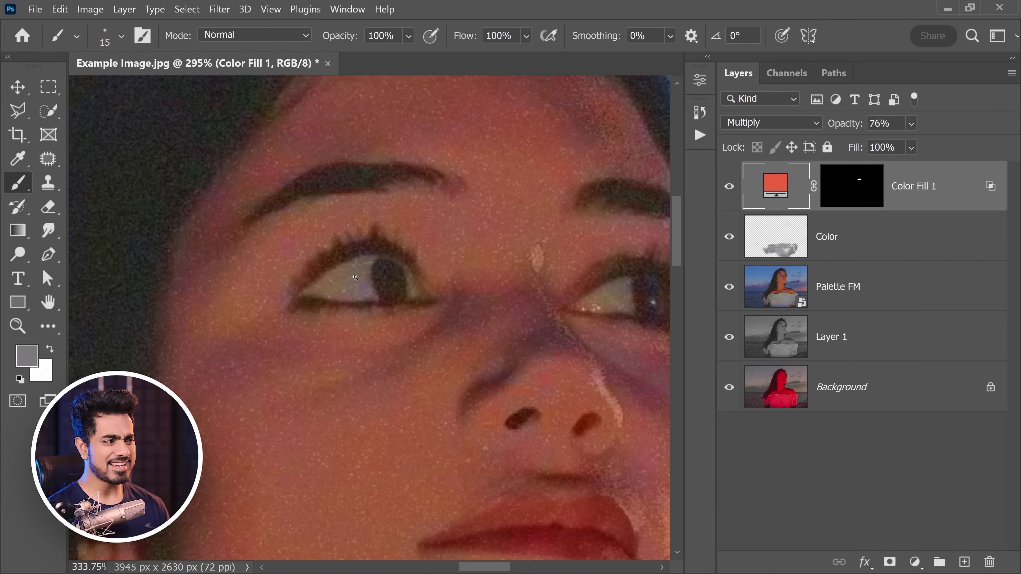
- On the Color layer, sample grey and brown skin tones around both eyes and forehead, resizing the brush
left_click(853, 243)
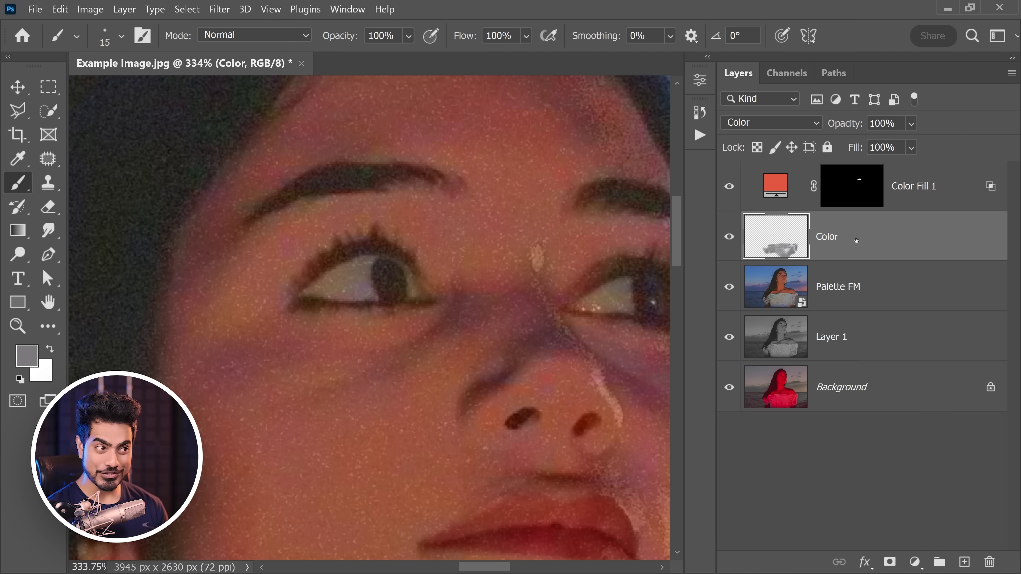
left_click(359, 279, "alt")
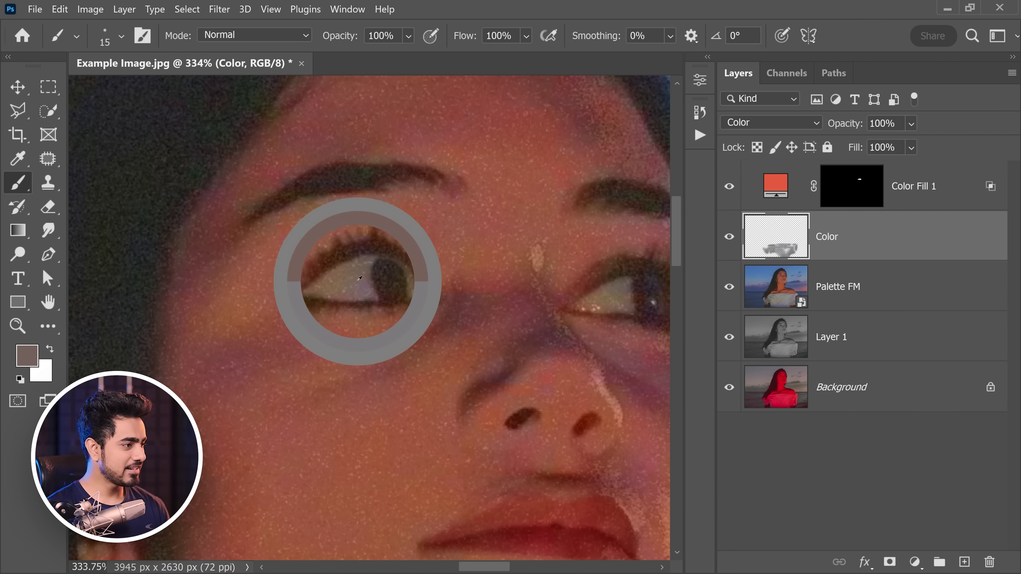
key("bracketright")
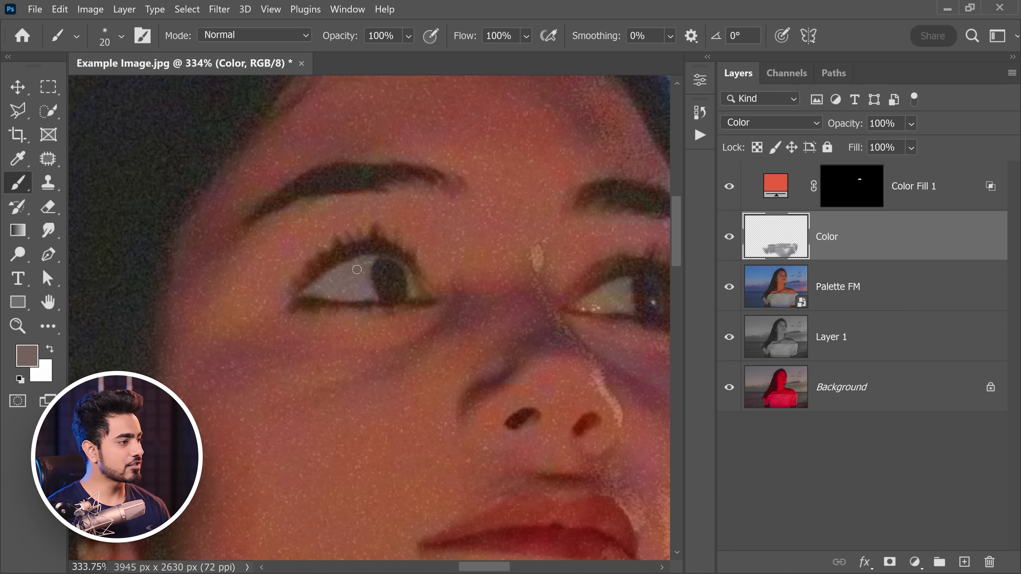
scroll(336, 289, "right", 2)
left_click(533, 294, "alt")
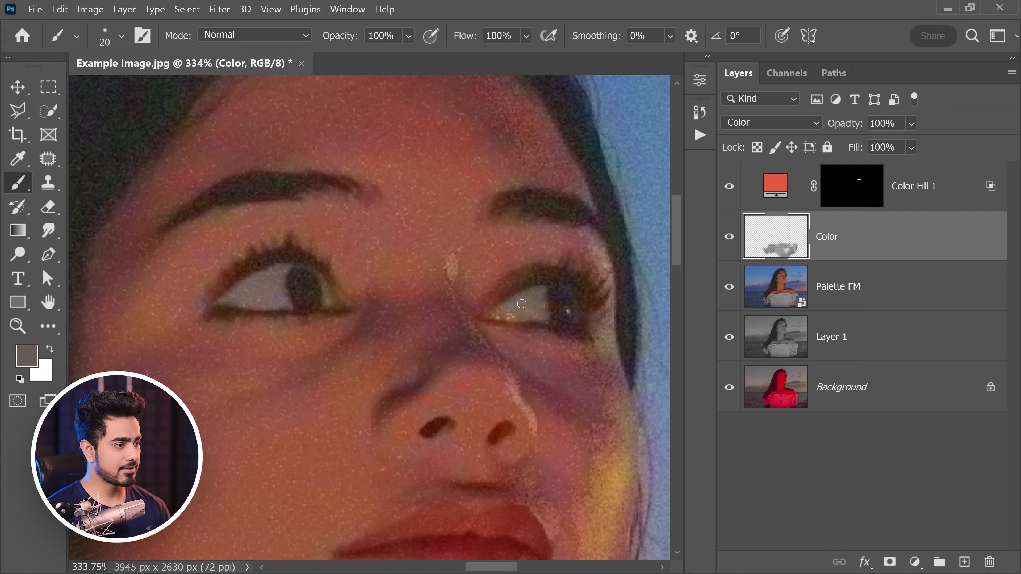
left_click(418, 304, "alt")
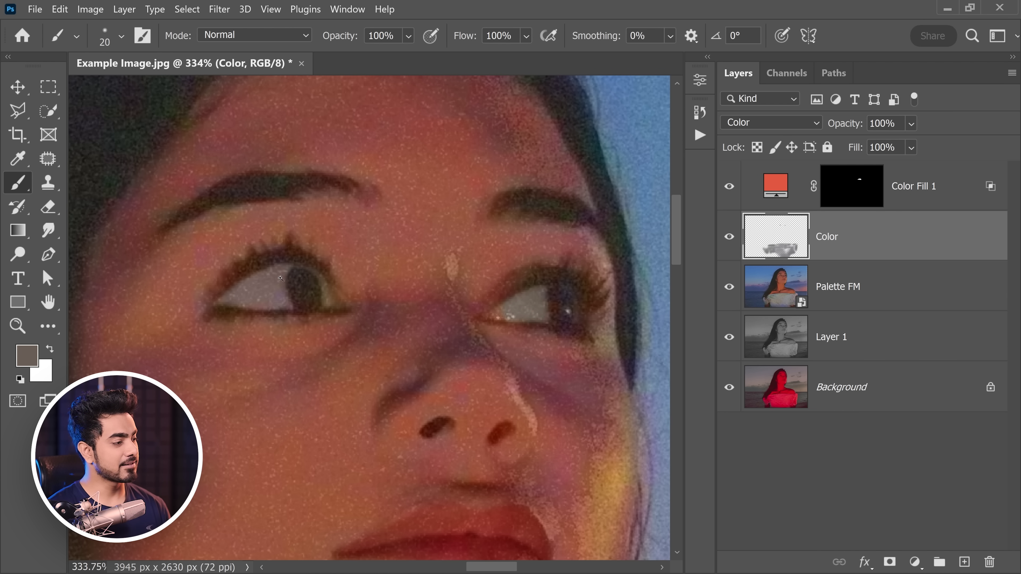
key("bracketright")
key("bracketright")
key("bracketright")
key("bracketright")
key("bracketright")
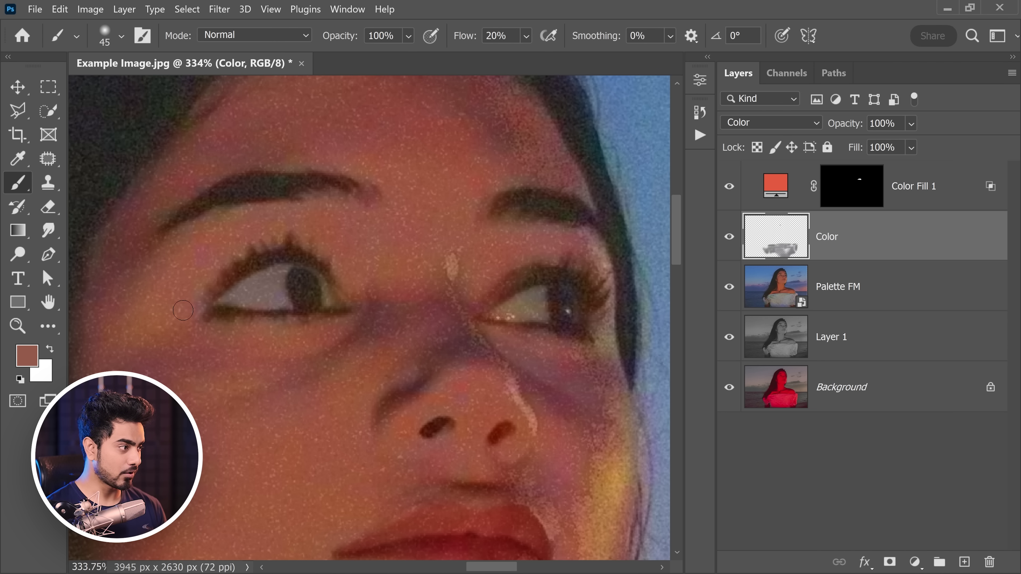
left_click(125, 237, "alt")
key("bracketleft")
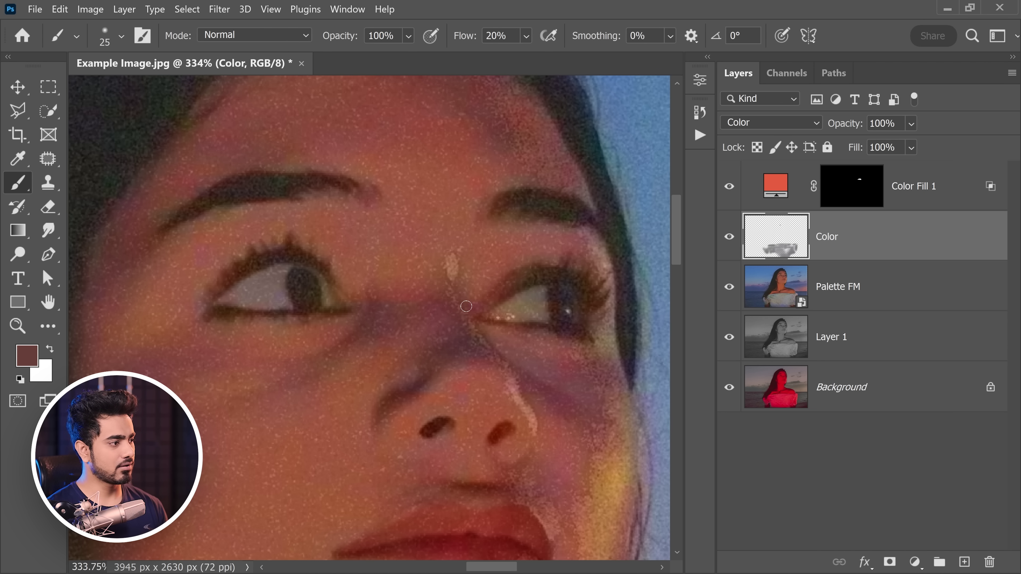
left_click(534, 299, "alt")
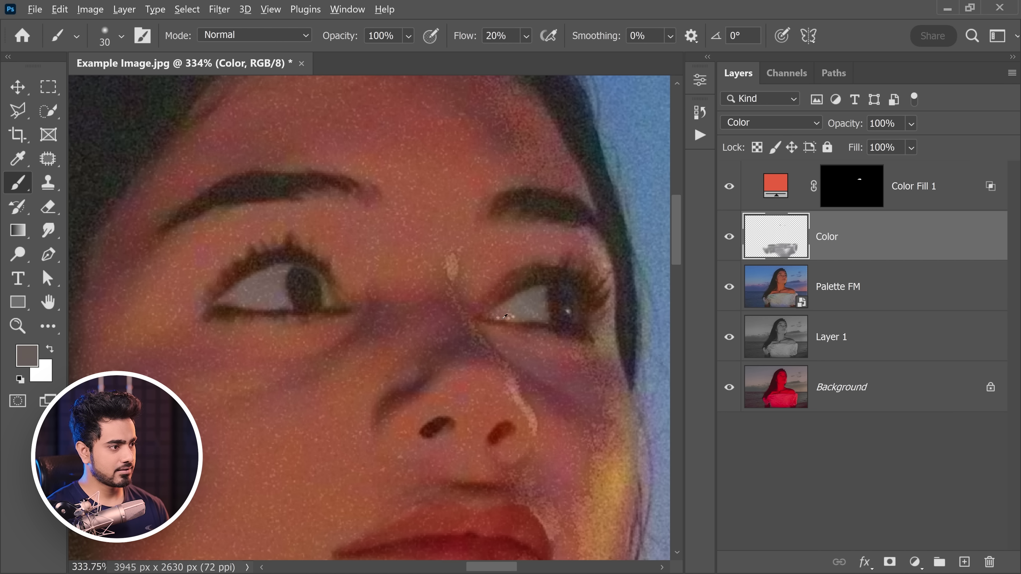
key("ctrl+0")
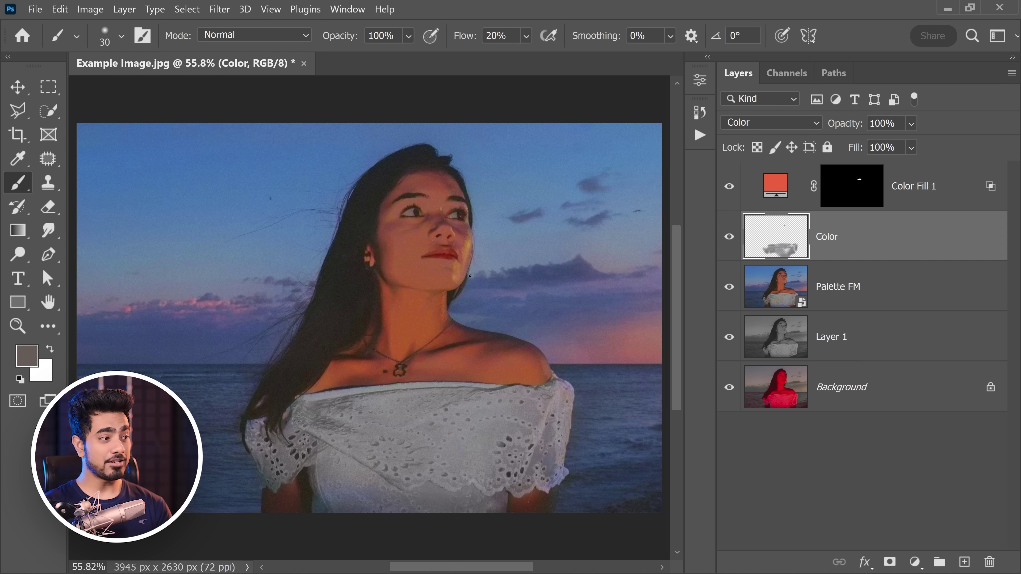